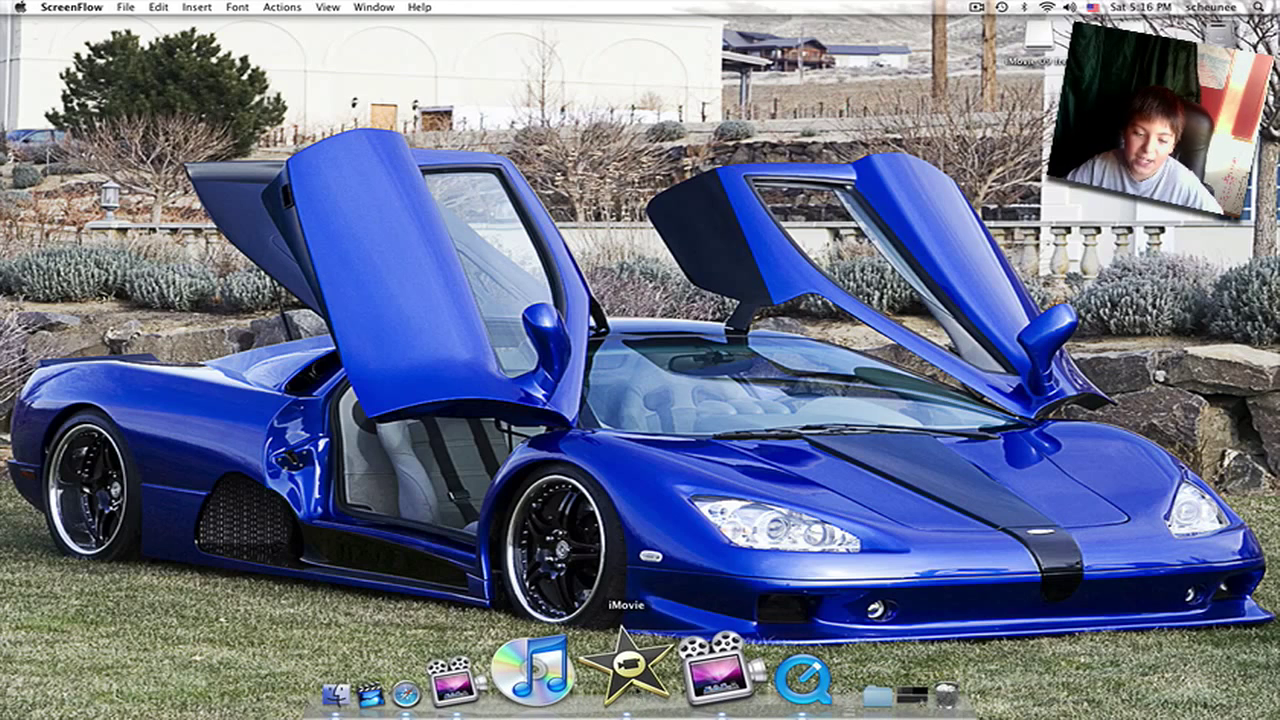
# - Bring iMovie '09 to the front, showing the event library and empty My First Project
pyautogui.click(624, 662)
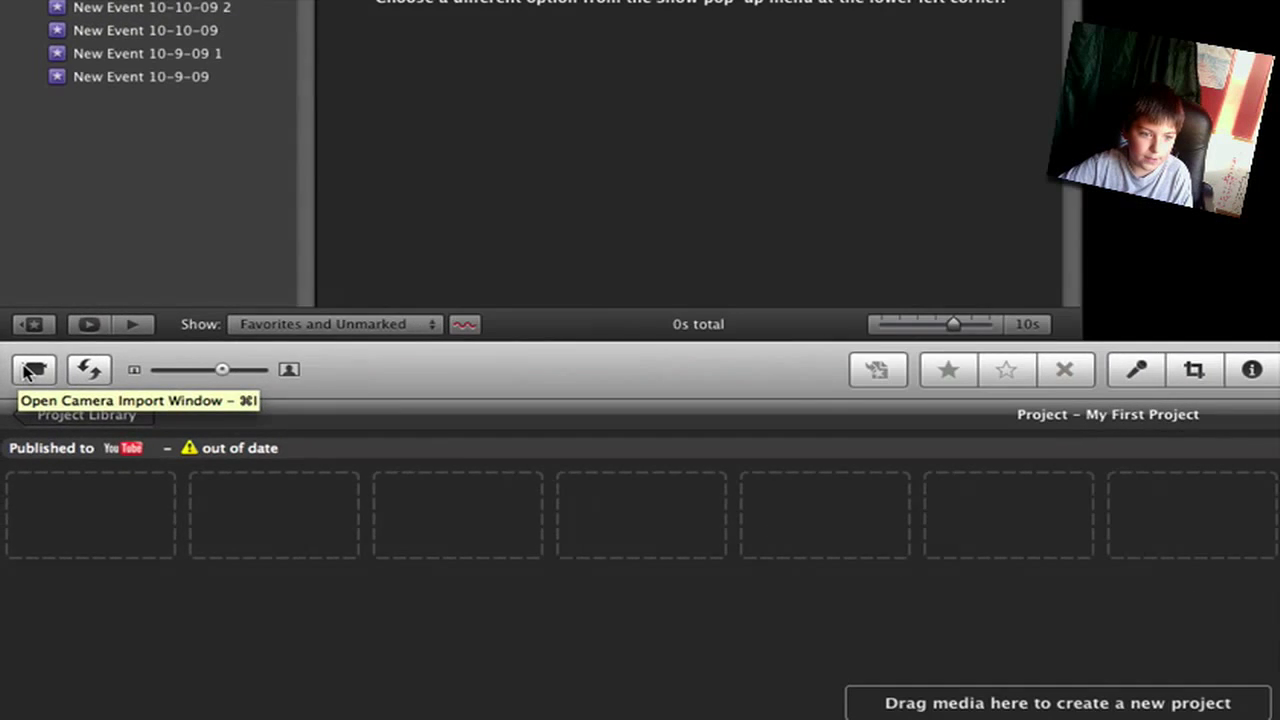
# - Capture a short iSight webcam clip into the new event 'New Event 10-10-09 5'
pyautogui.click(28, 372)
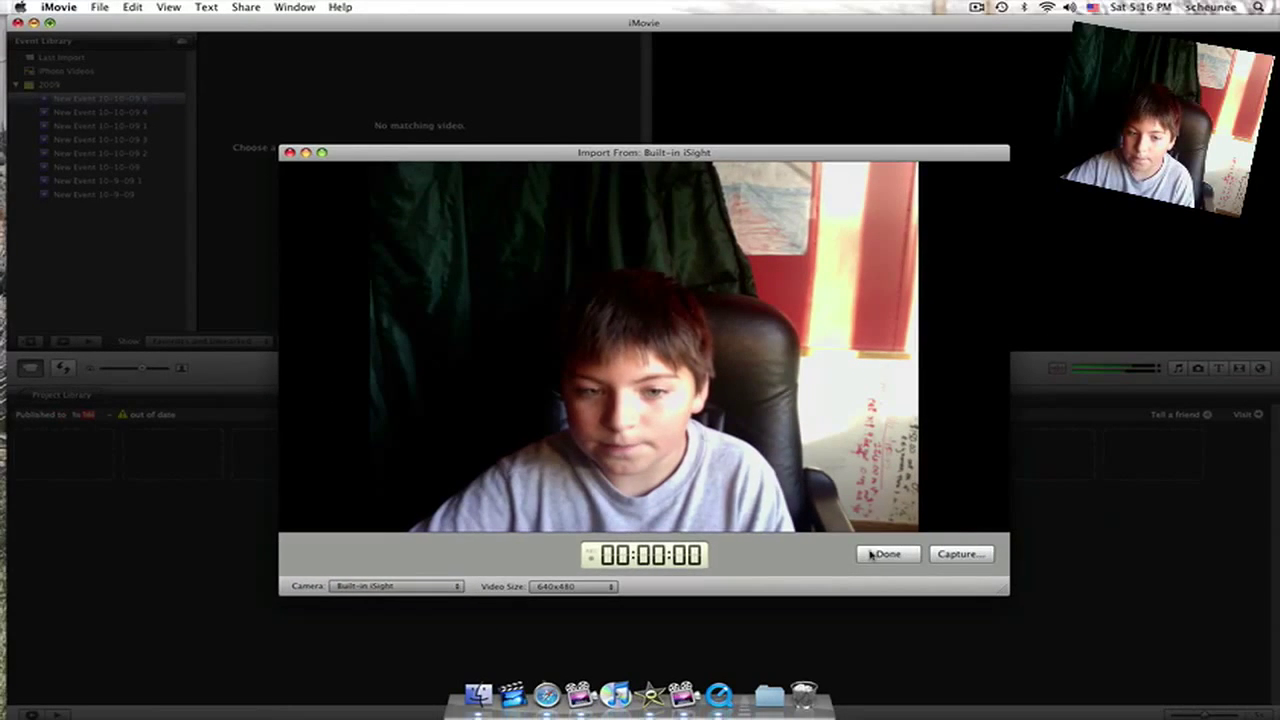
pyautogui.click(945, 555)
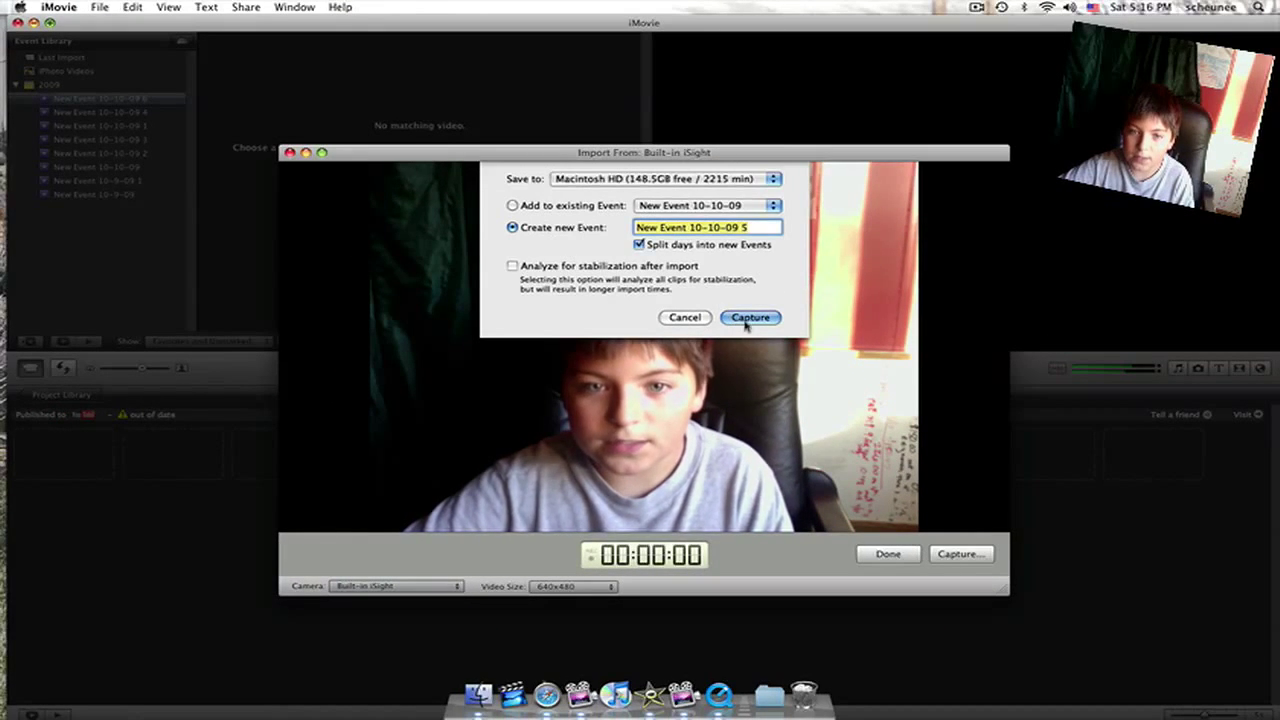
pyautogui.click(750, 318)
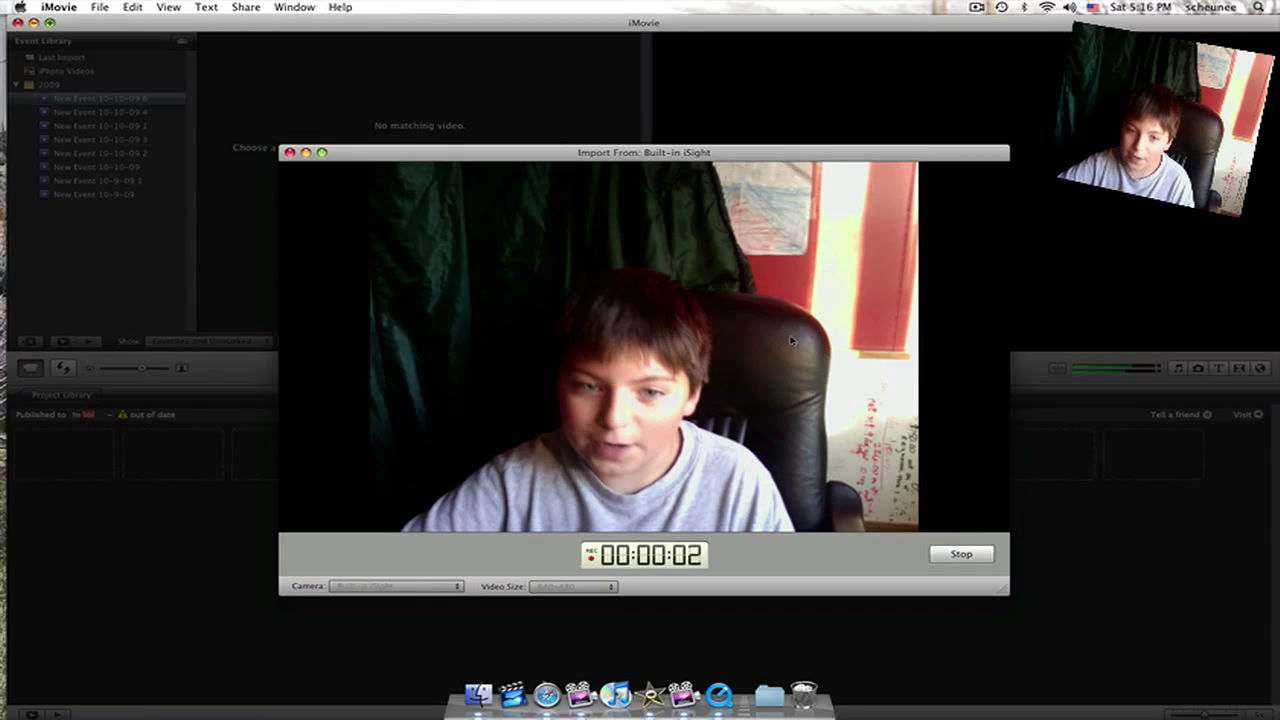
pyautogui.click(962, 554)
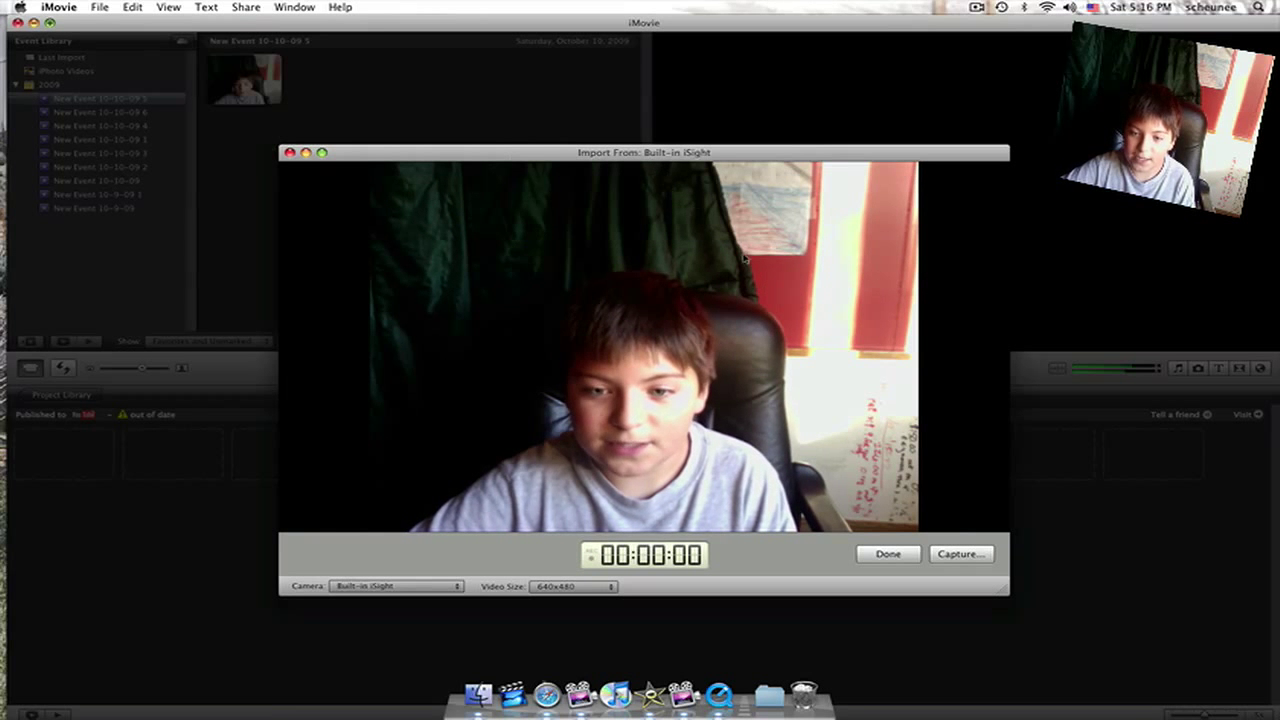
# - Drag the recorded webcam clip into the empty My First Project timeline
pyautogui.click(903, 560)
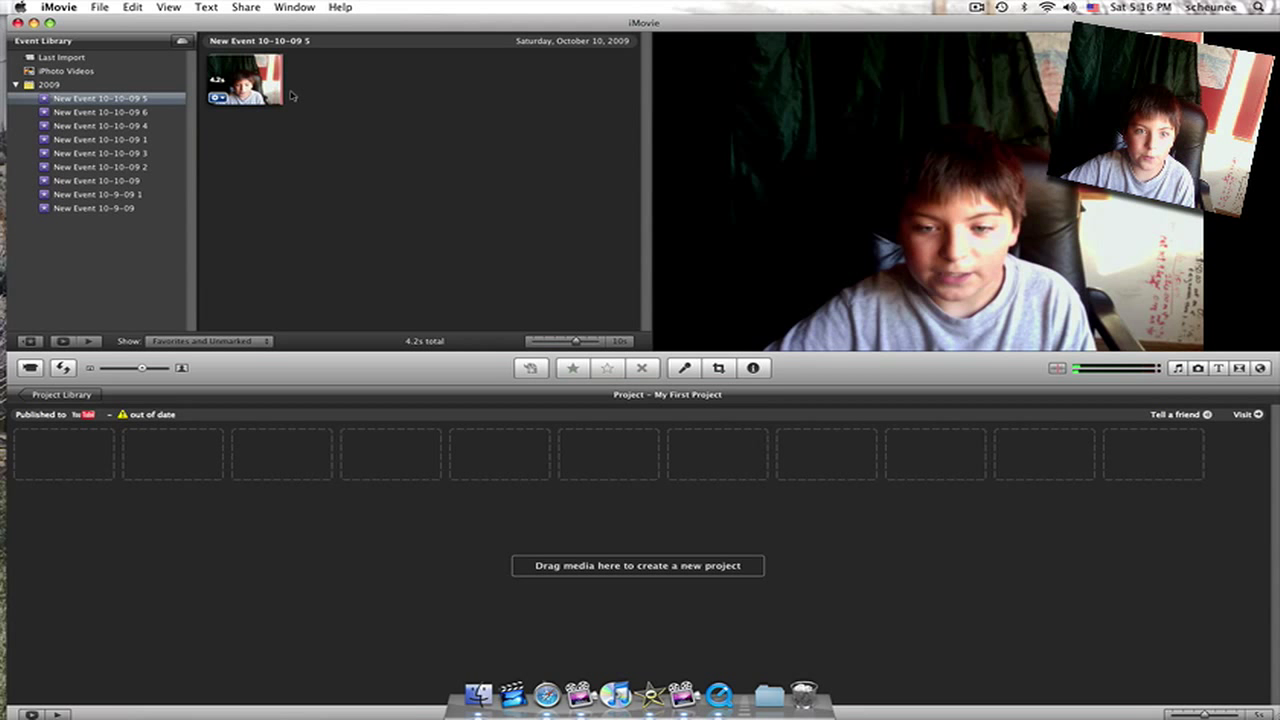
pyautogui.click(250, 80)
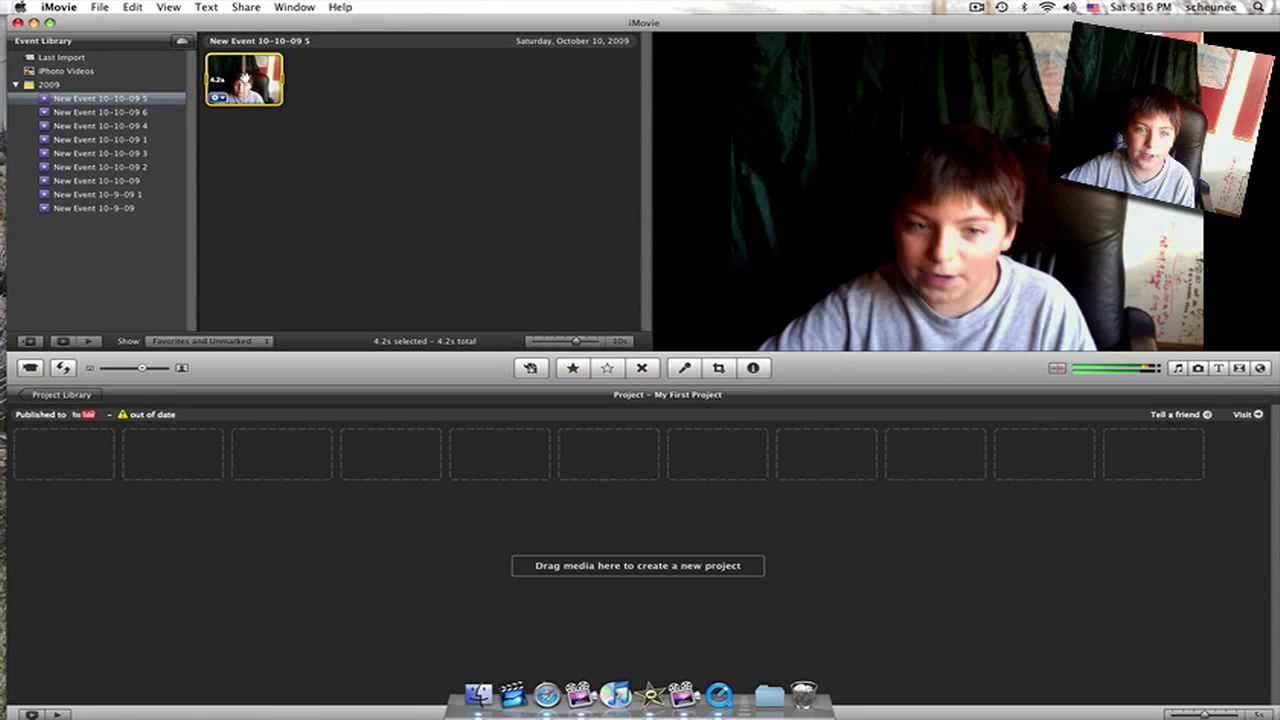
pyautogui.moveTo(243, 80); pyautogui.dragTo(96, 457)
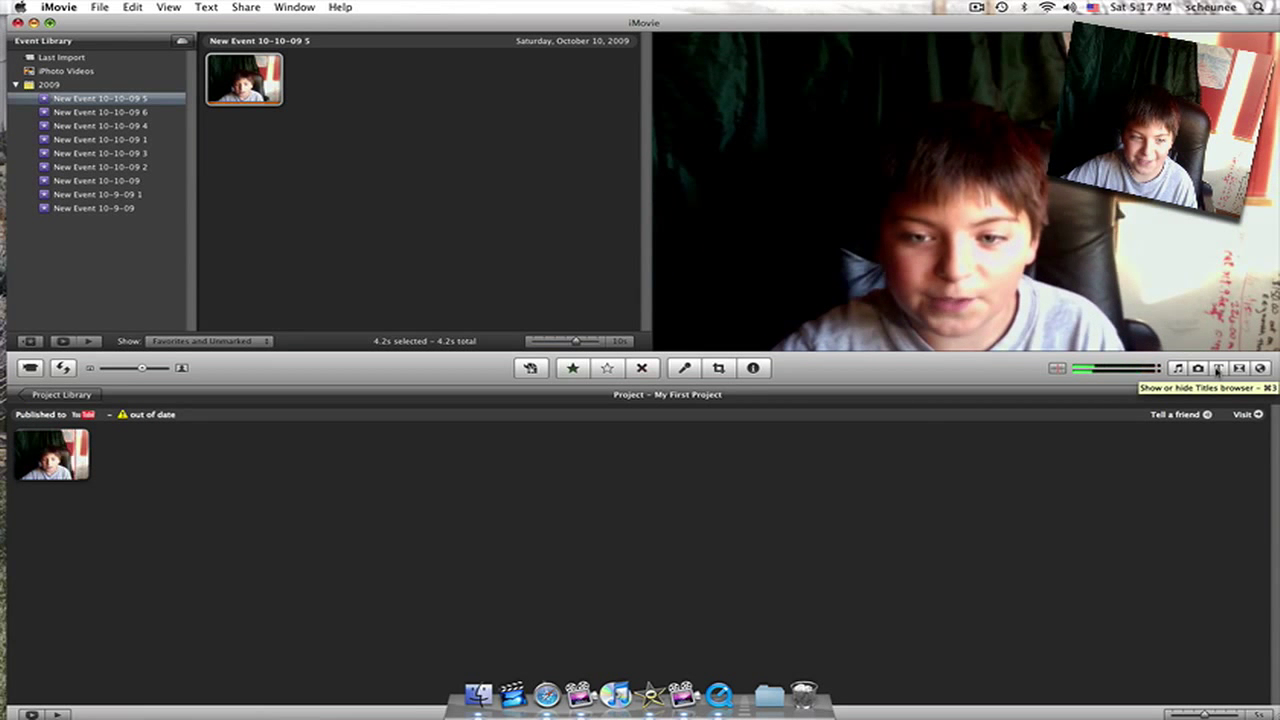
# - Show the Titles browser and scroll through its title styles
pyautogui.click(1218, 369)
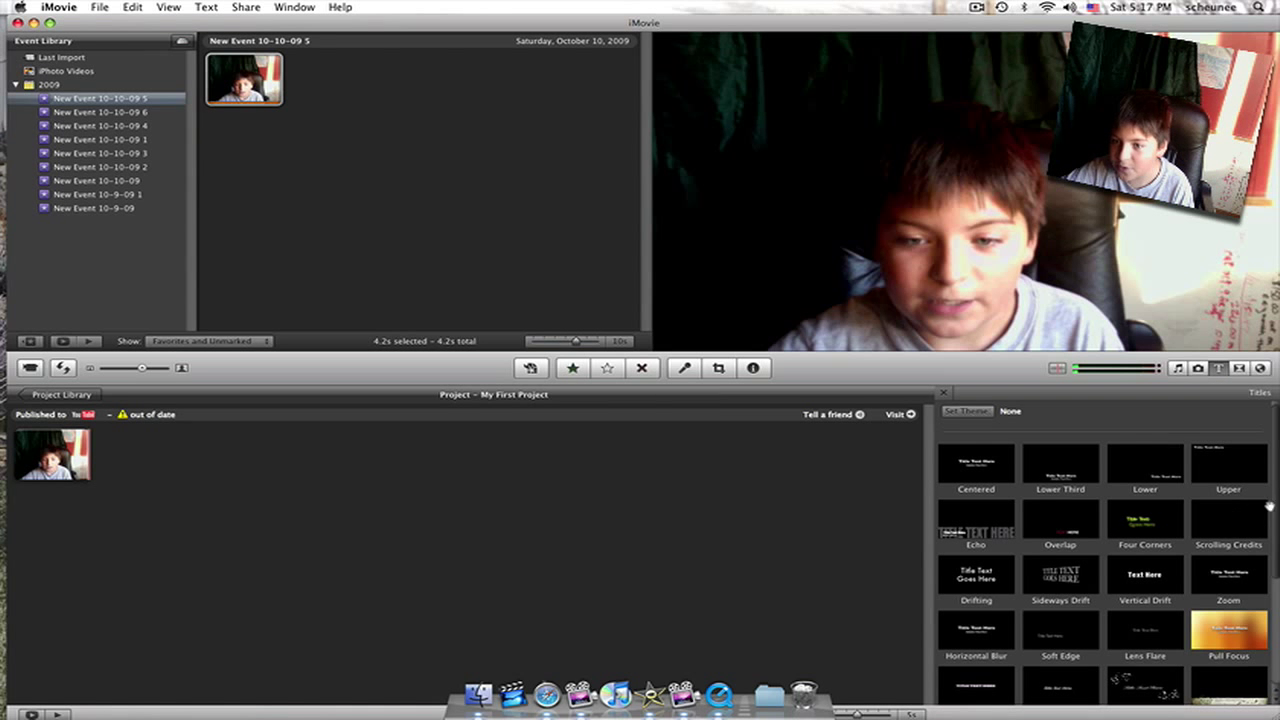
pyautogui.scroll(-2, 1275, 524)
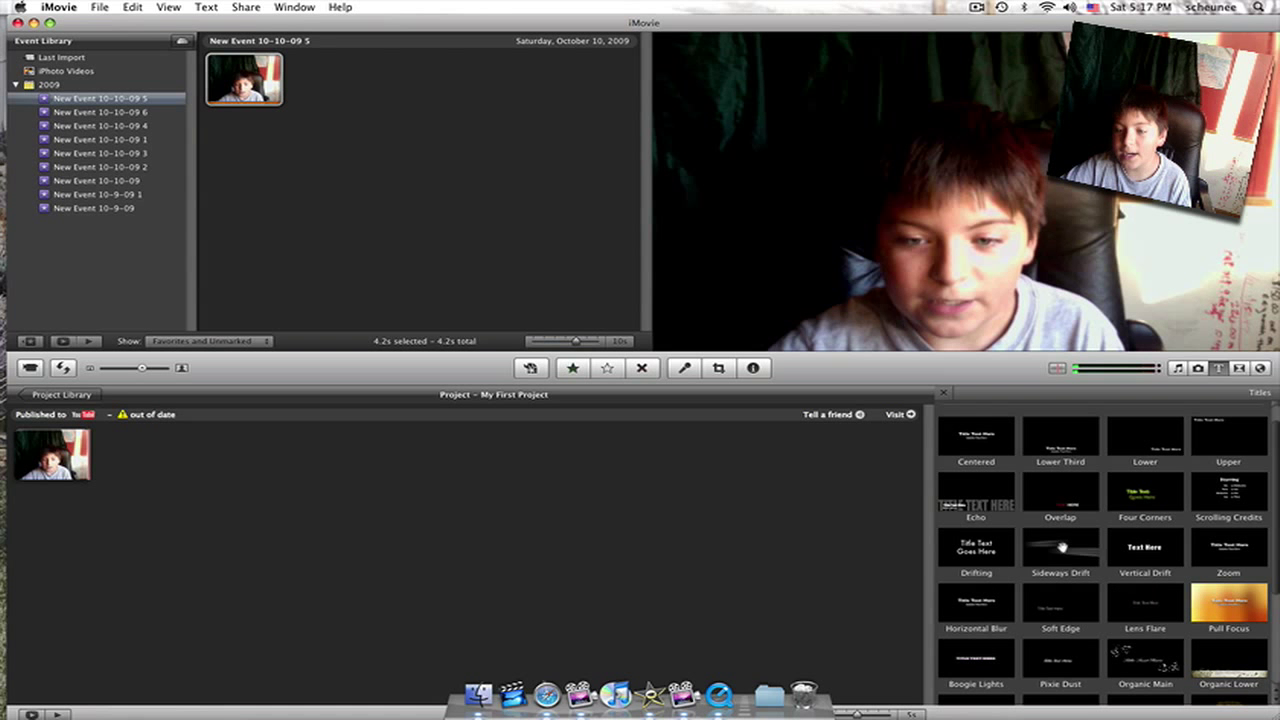
# - Add a Sideways Drift title with Underwater background and clear its placeholder text
pyautogui.moveTo(1077, 555); pyautogui.dragTo(25, 458)
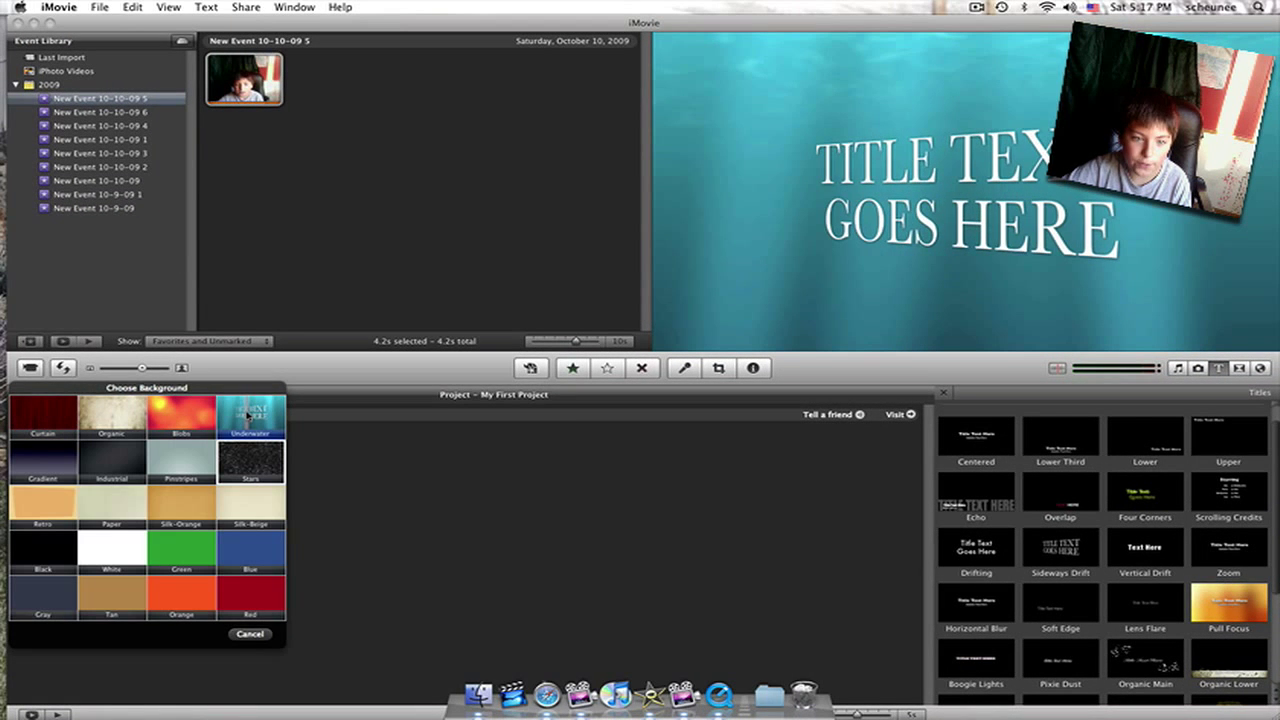
pyautogui.click(247, 416)
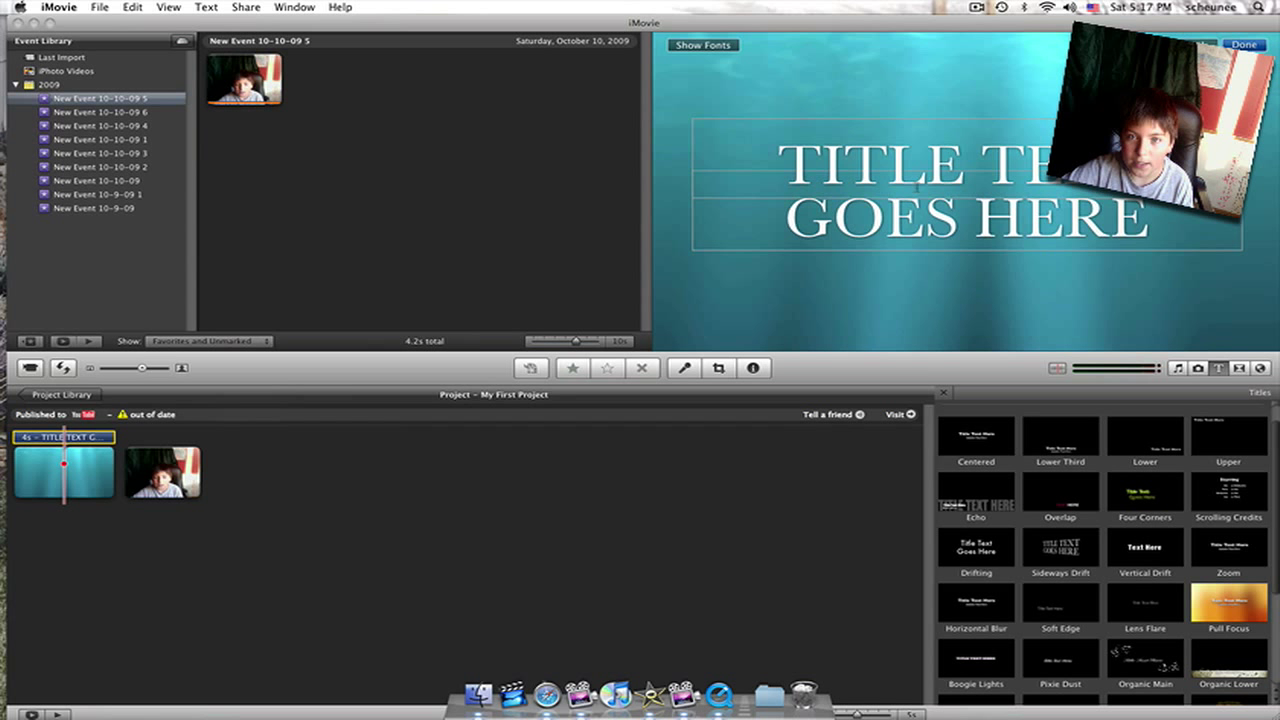
pyautogui.tripleClick(947, 179)
pyautogui.press('BackSpace')
pyautogui.tripleClick(947, 179)
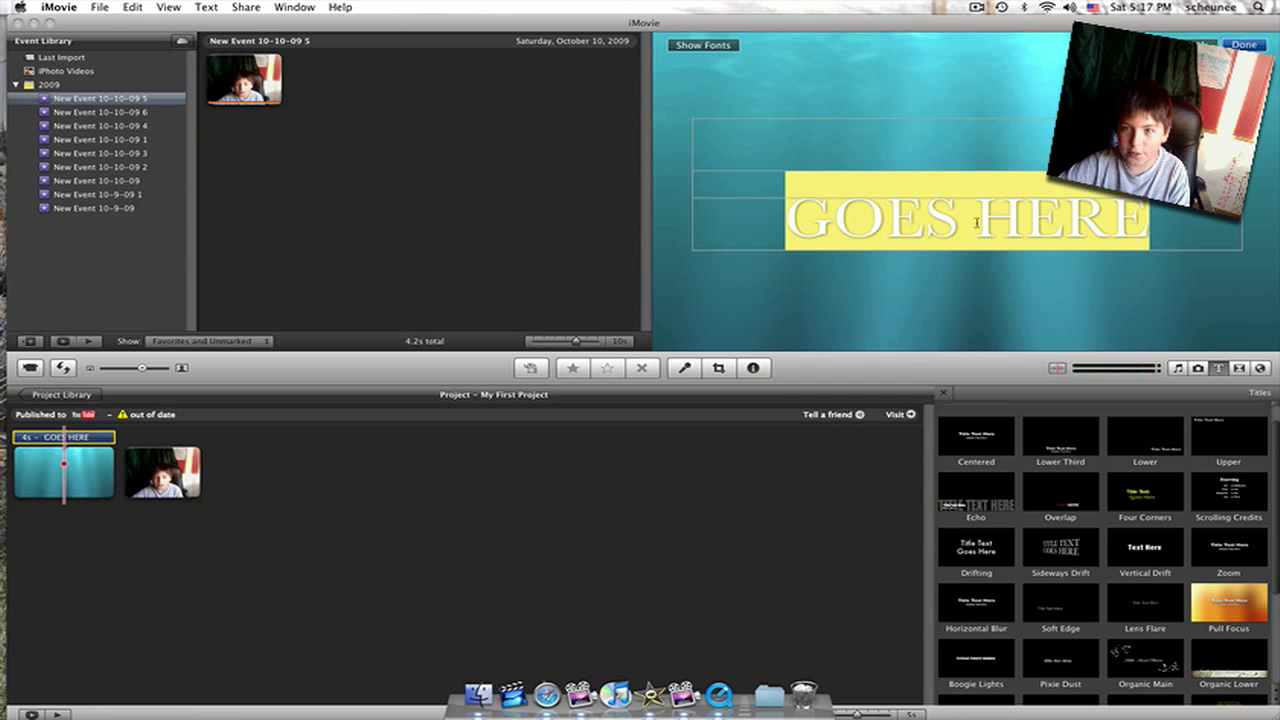
pyautogui.press('BackSpace')
# - Type 'How to make a' as the title and 'By Alex' as the second line
pyautogui.click(934, 160)
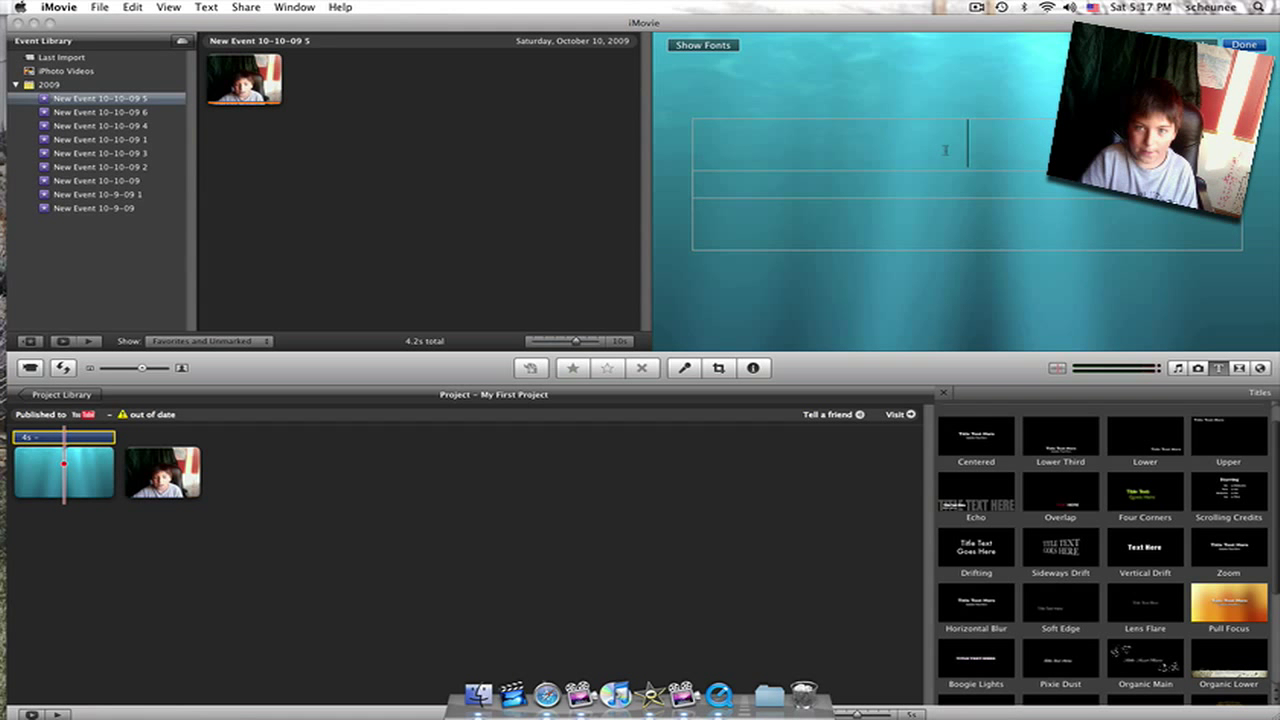
pyautogui.write('How')
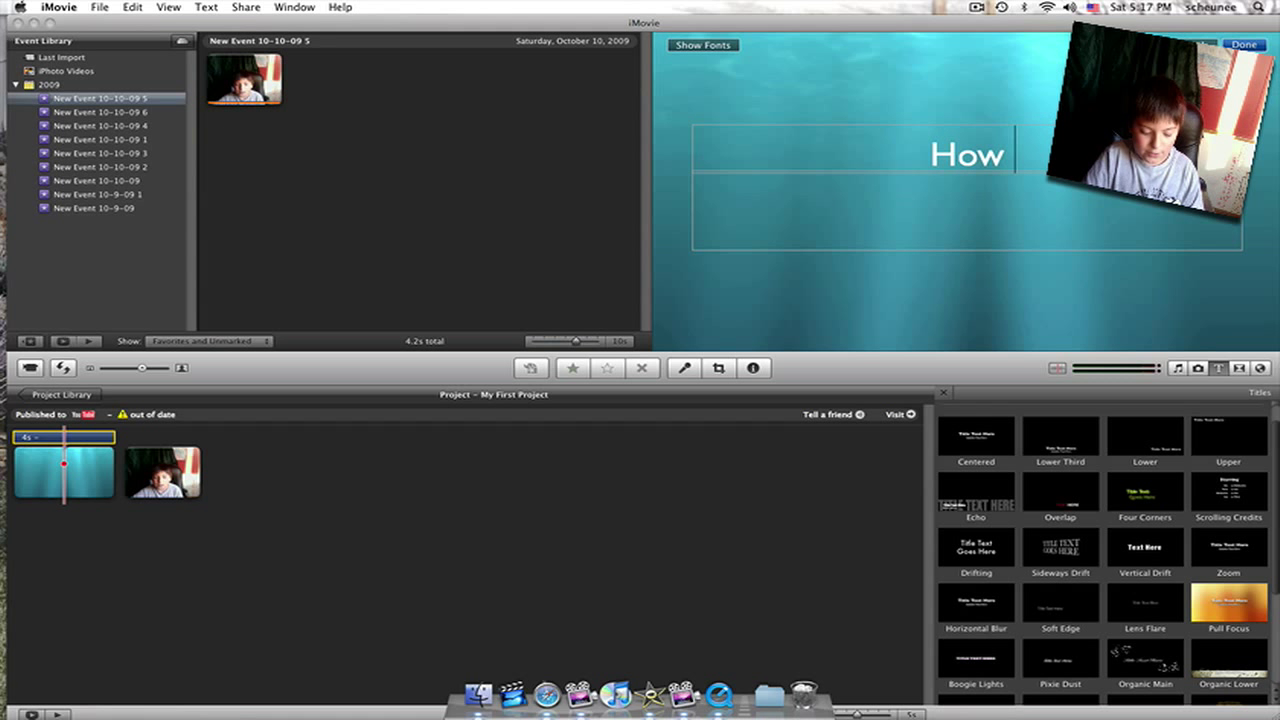
pyautogui.write(' to make a')
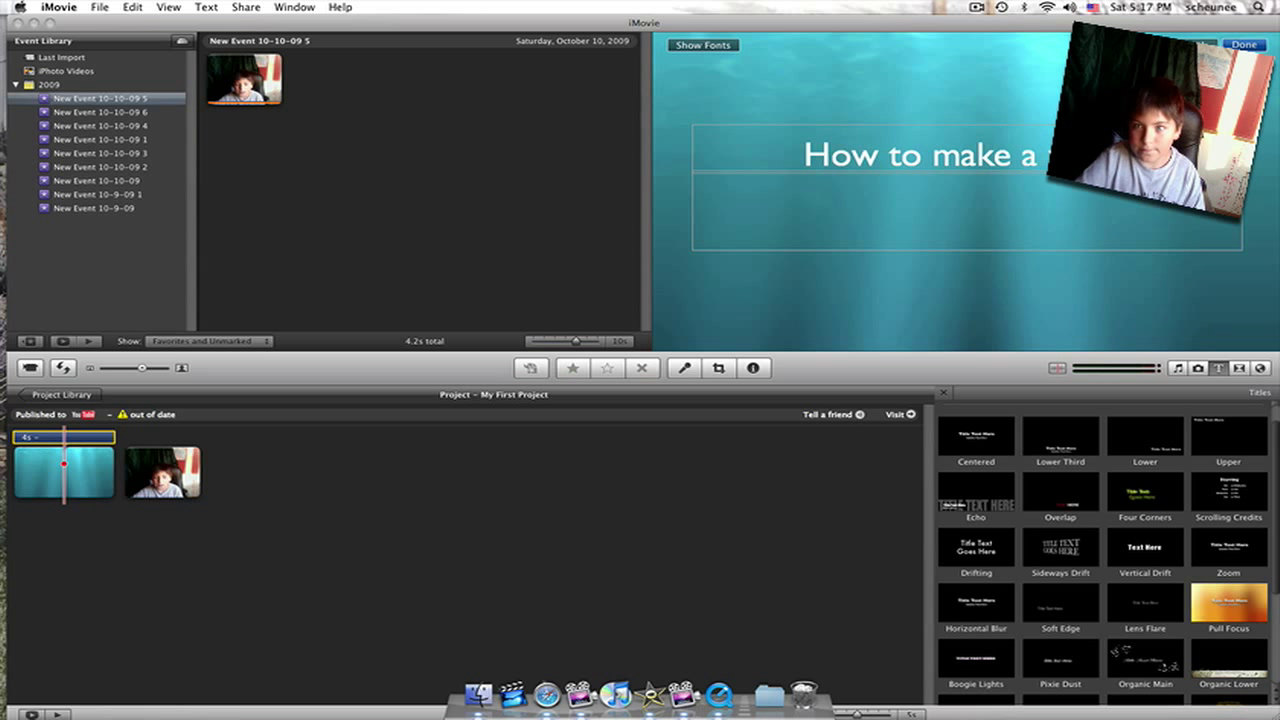
pyautogui.click(965, 200)
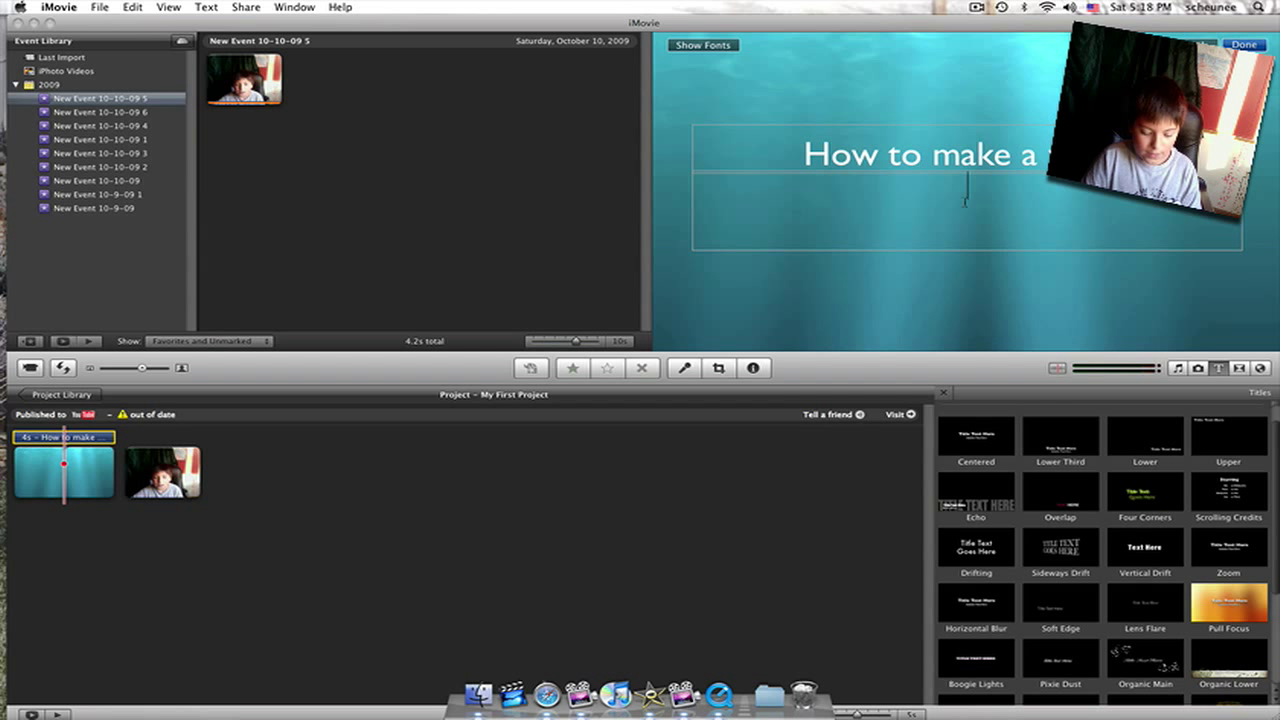
pyautogui.write('By Alex')
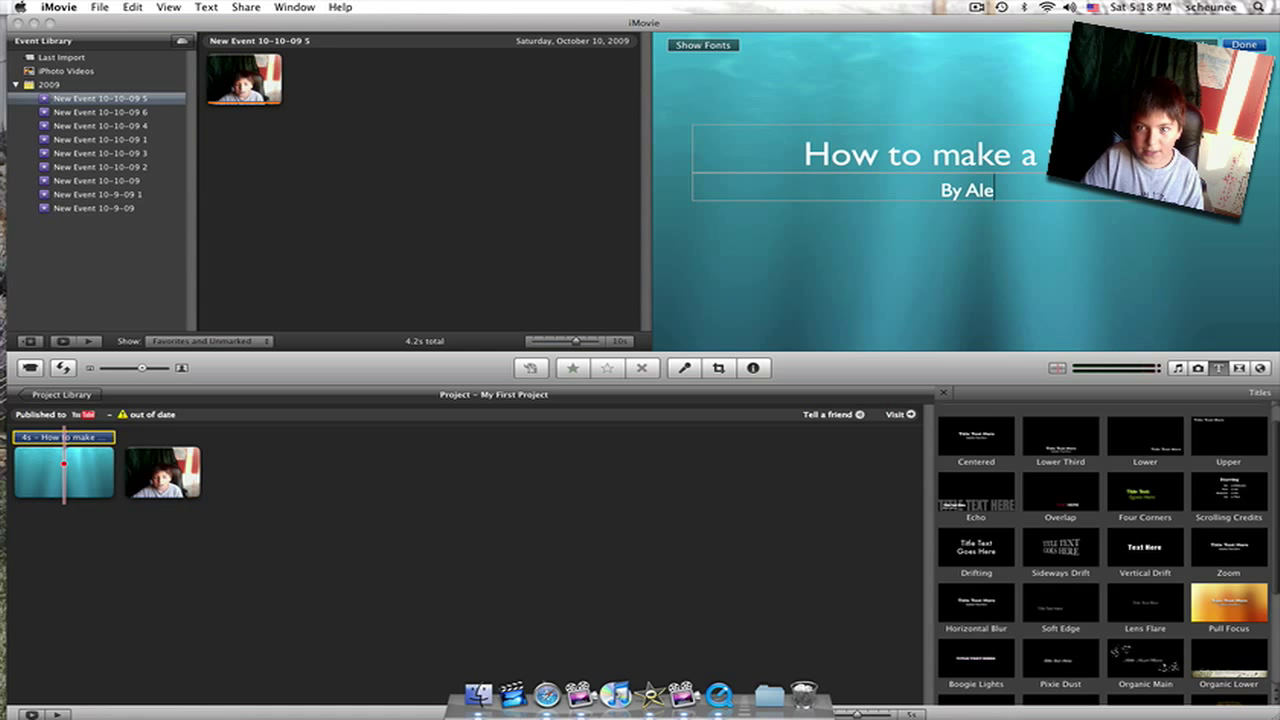
pyautogui.click(926, 252)
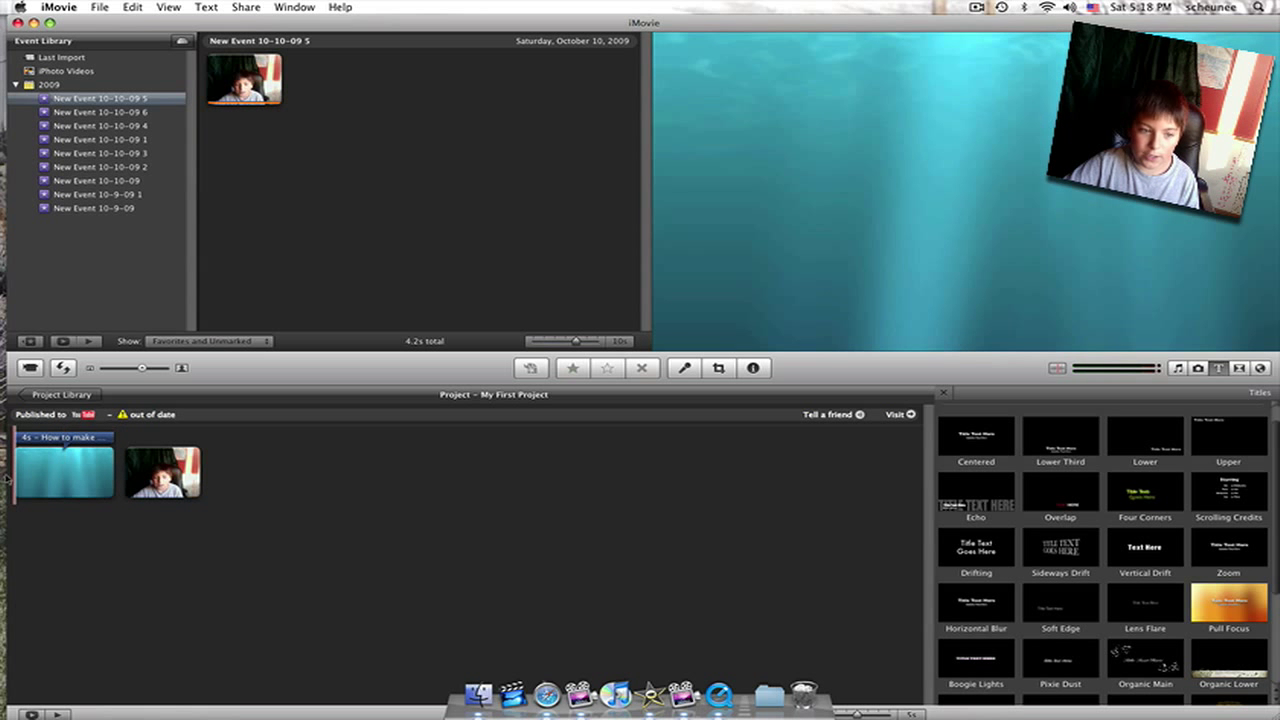
pyautogui.press('space')
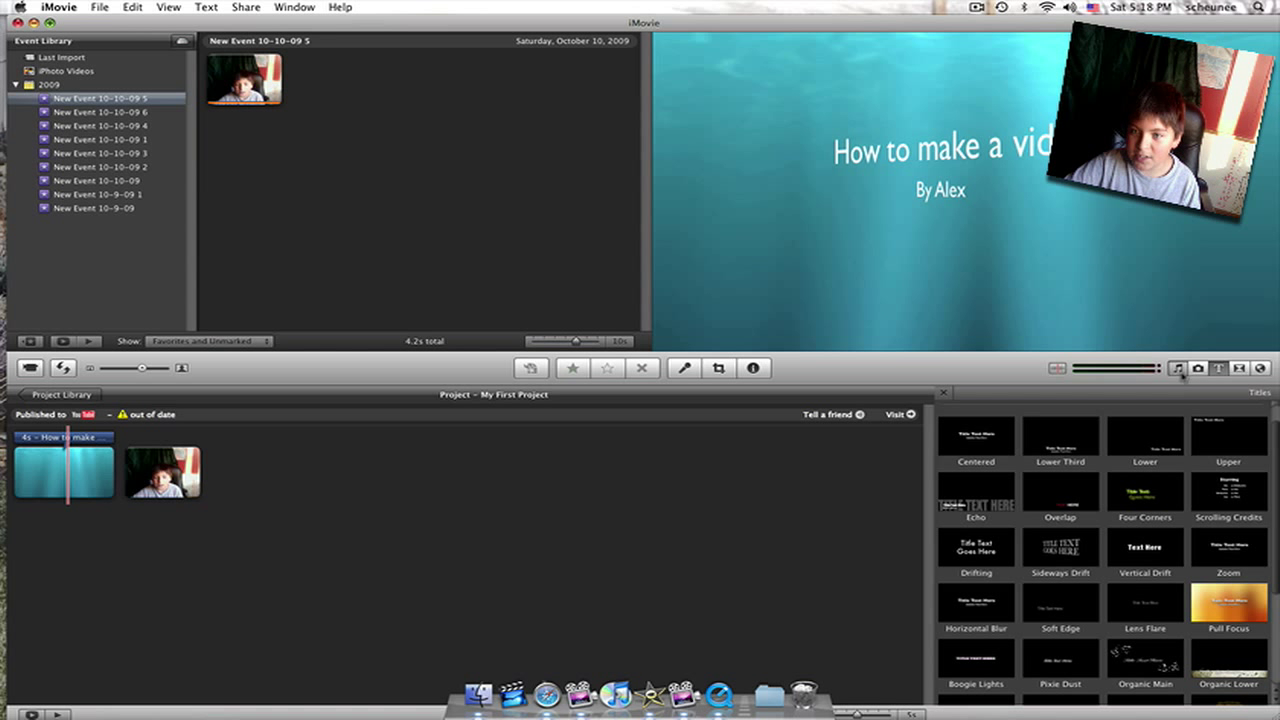
# - Open the Music and Sound Effects browser on the iLife Sound Effects collection
pyautogui.click(1178, 368)
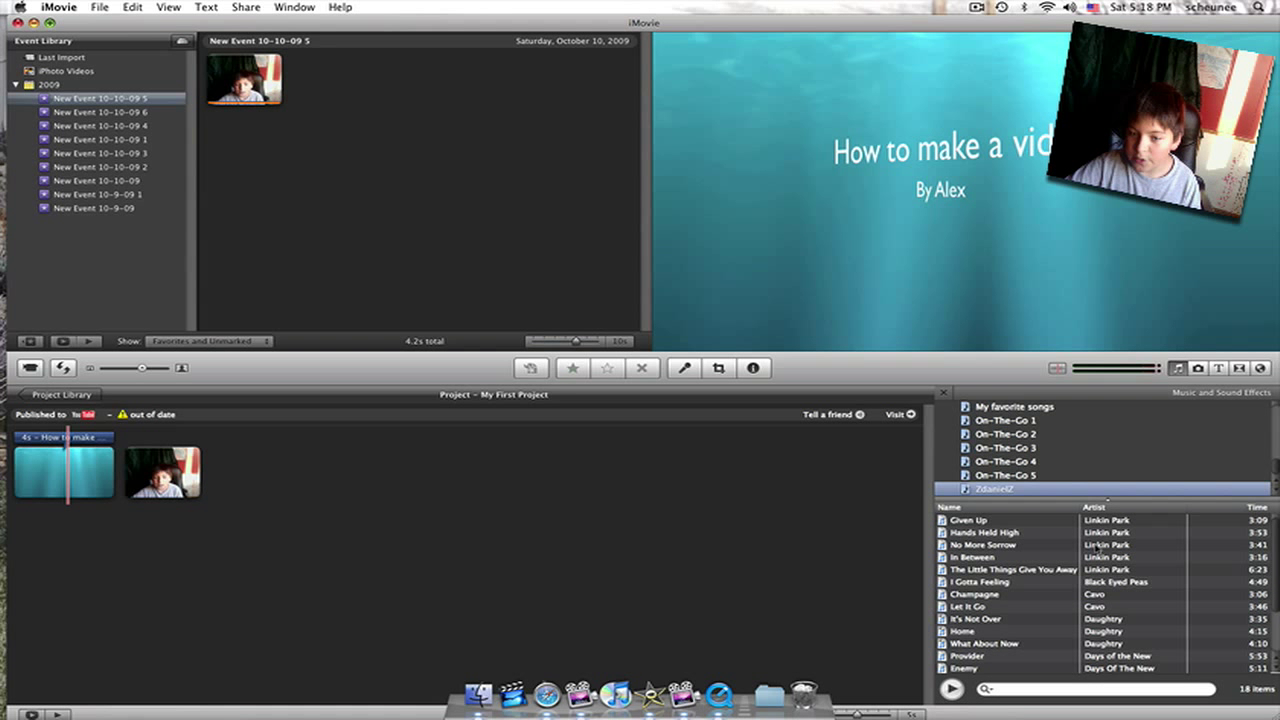
pyautogui.scroll(10, 1100, 445)
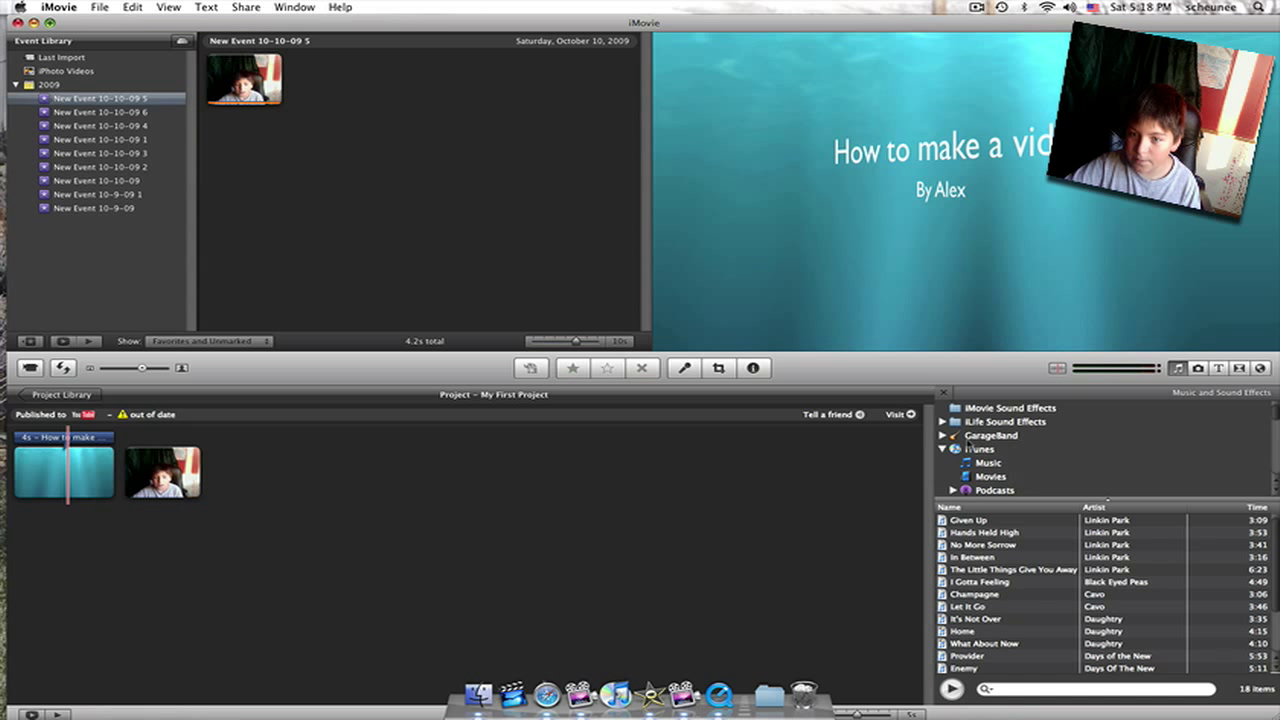
pyautogui.click(1018, 422)
pyautogui.click(1016, 409)
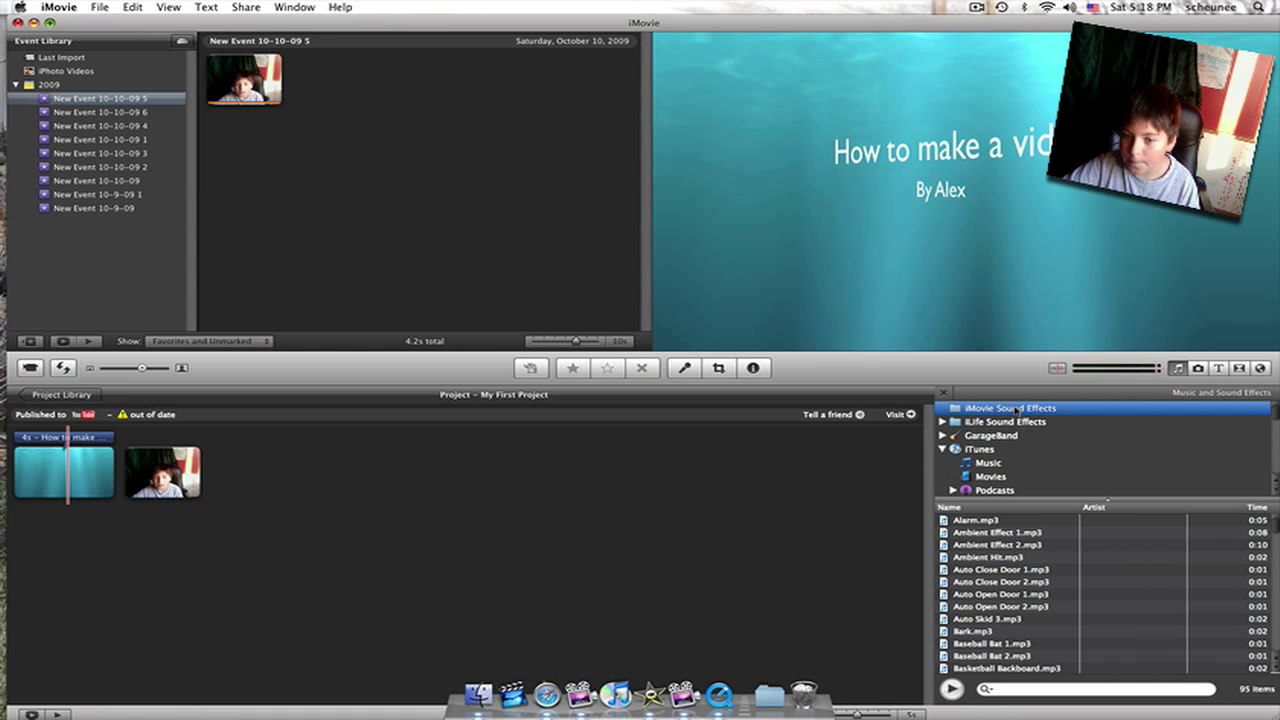
pyautogui.click(1016, 422)
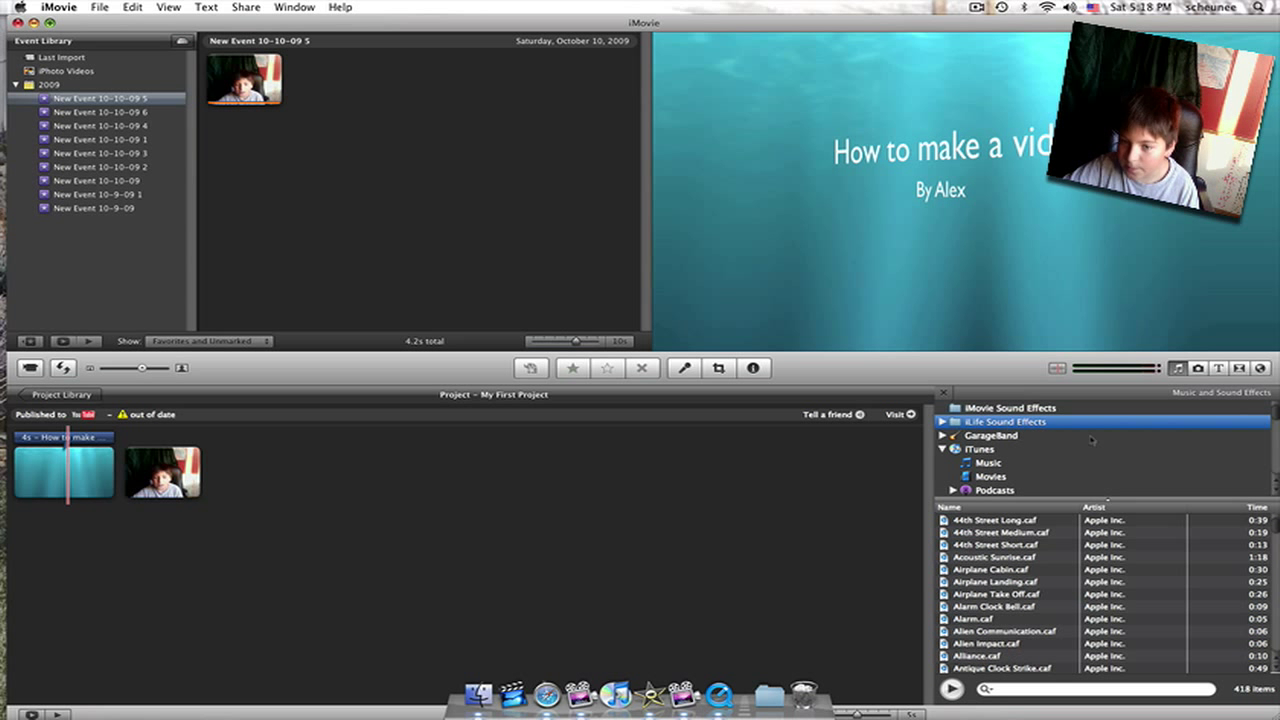
# - Scroll down the iLife Sound Effects list and select Yearbook Short.caf
pyautogui.scroll(-2, 1100, 590)
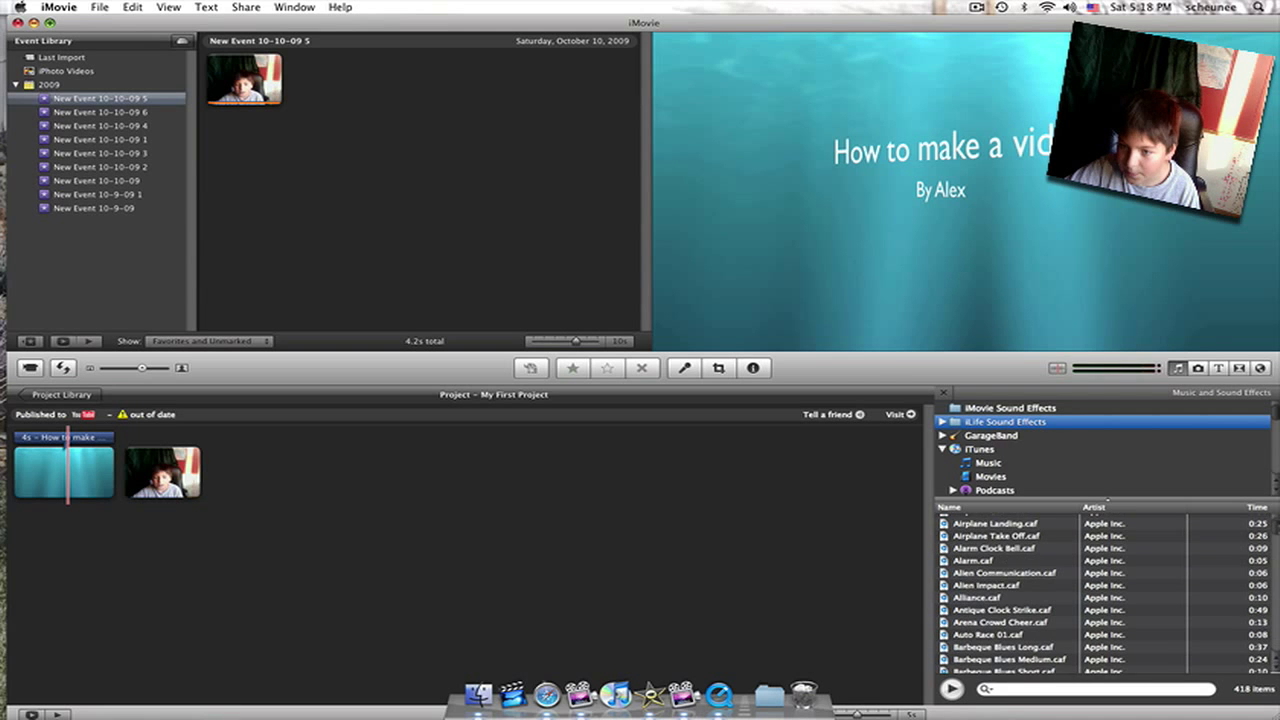
pyautogui.scroll(-20, 1100, 590)
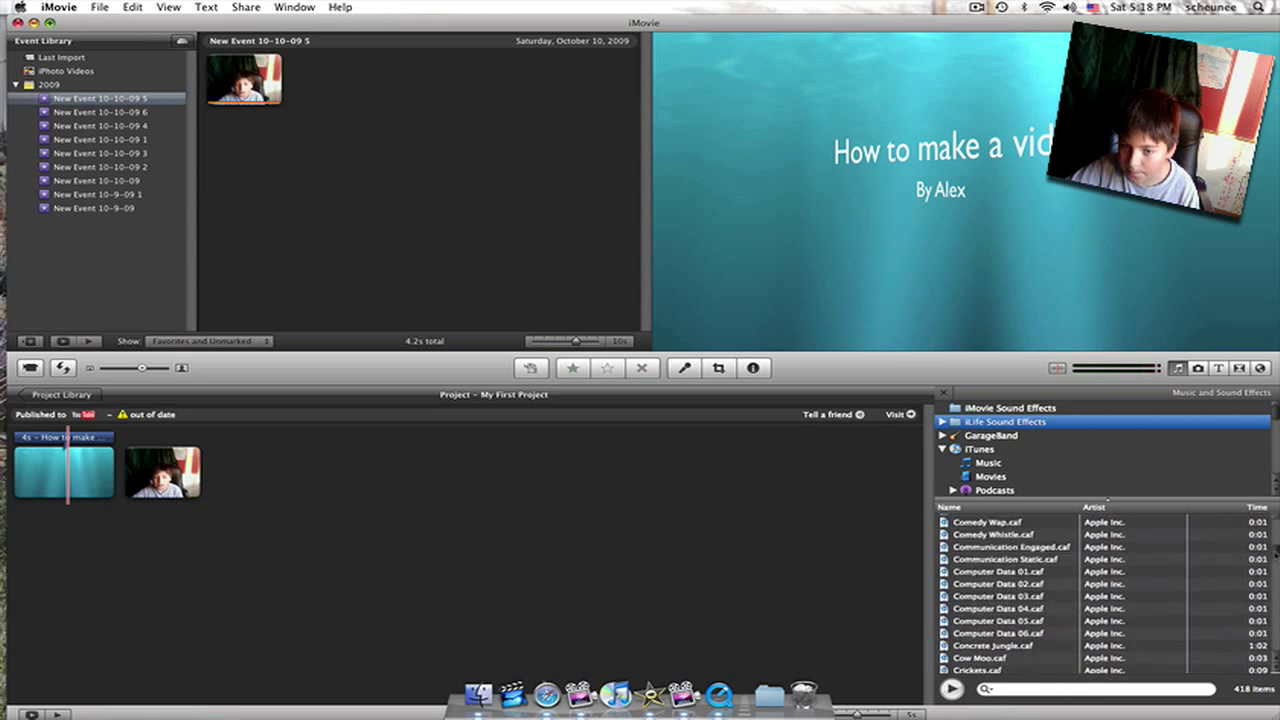
pyautogui.scroll(-20, 1100, 590)
pyautogui.scroll(-20, 1262, 598)
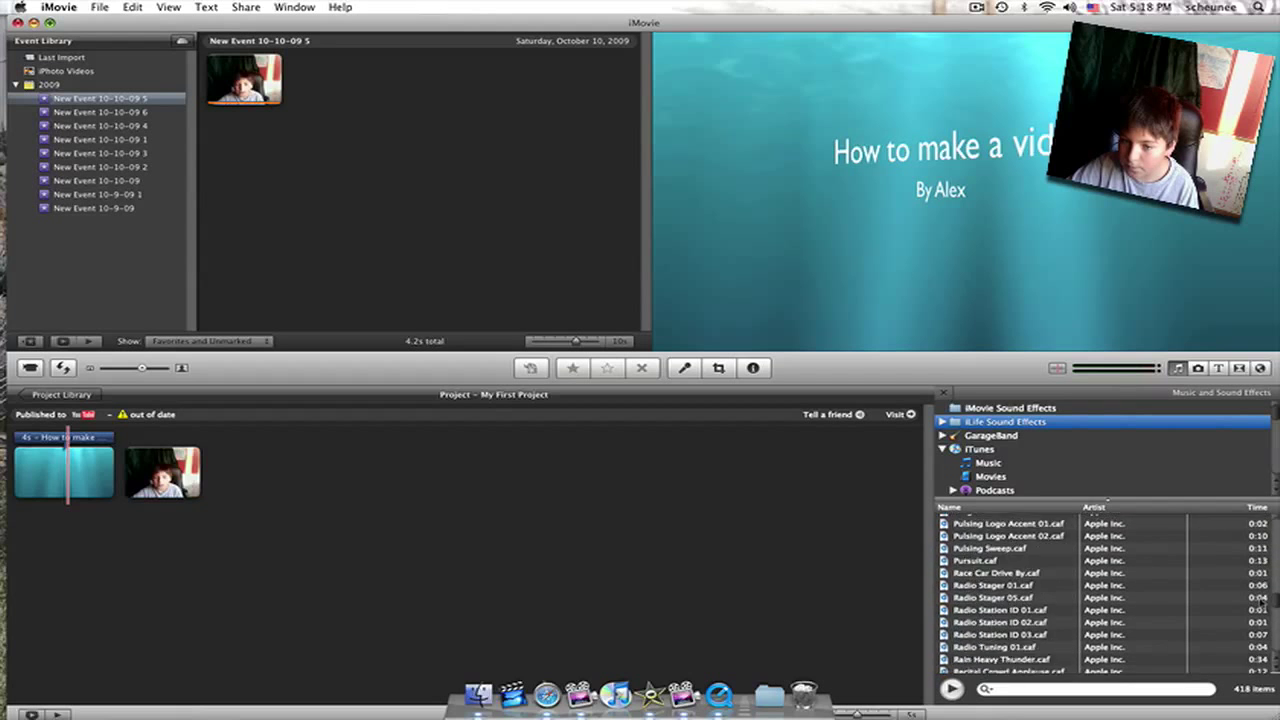
pyautogui.scroll(-20, 1256, 620)
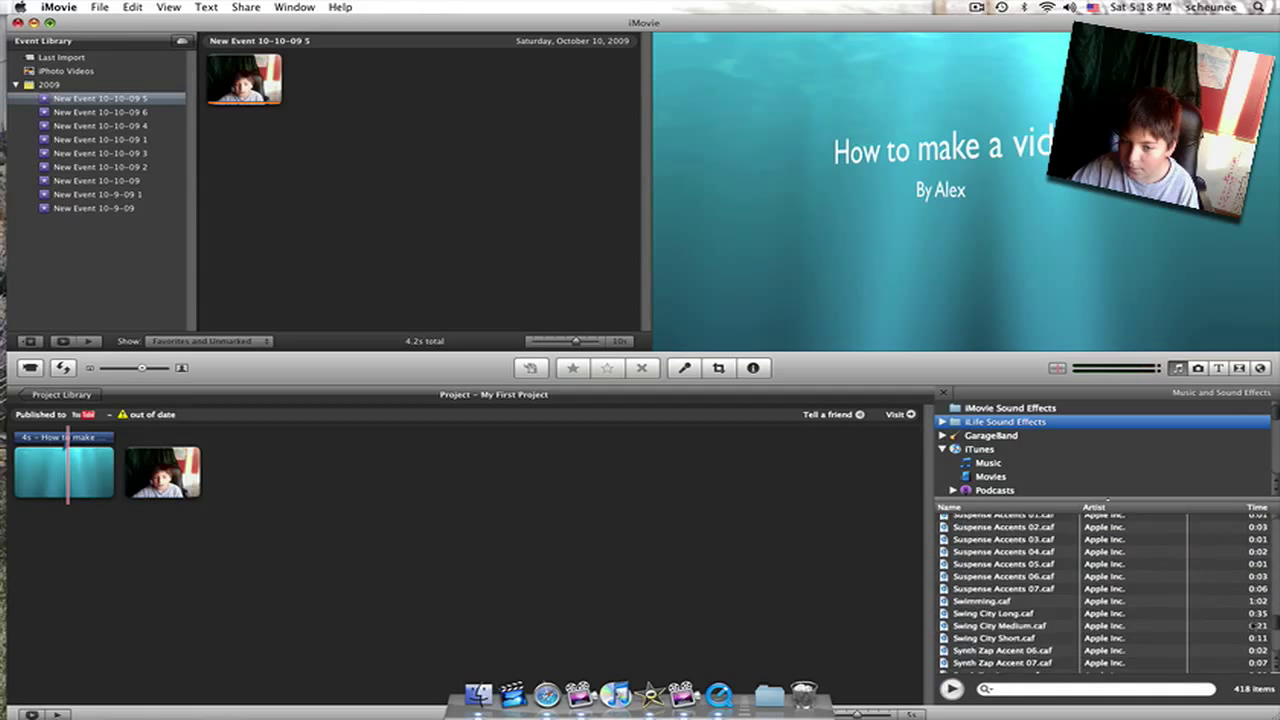
pyautogui.scroll(-20, 1246, 640)
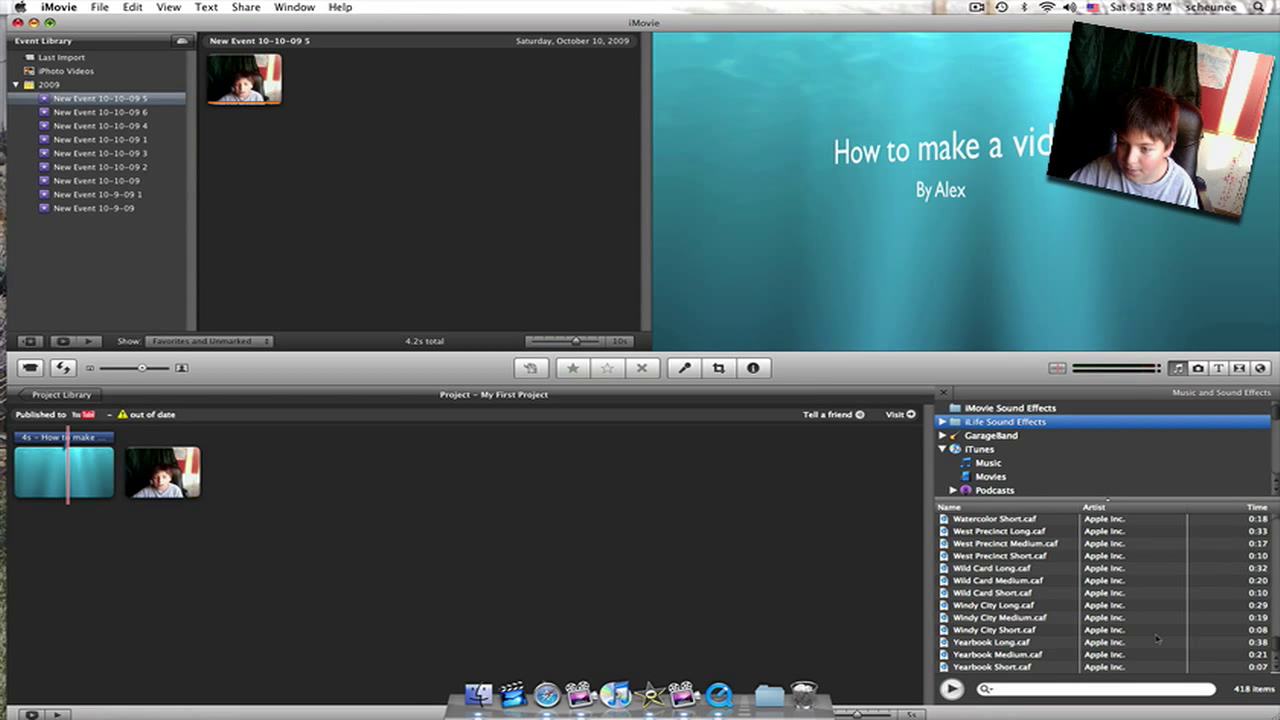
pyautogui.click(1003, 668)
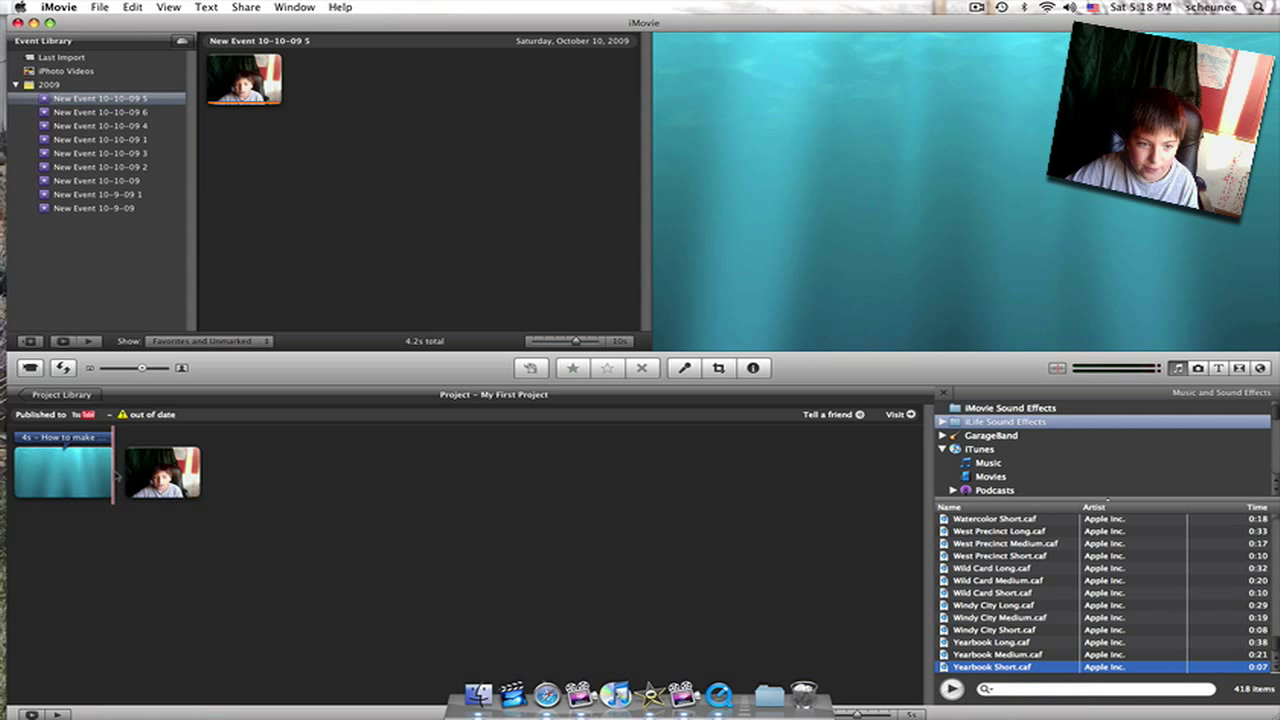
# - Add Yearbook Short.caf as background music, review its audio settings, and play from the start
pyautogui.moveTo(1005, 668); pyautogui.dragTo(58, 531)
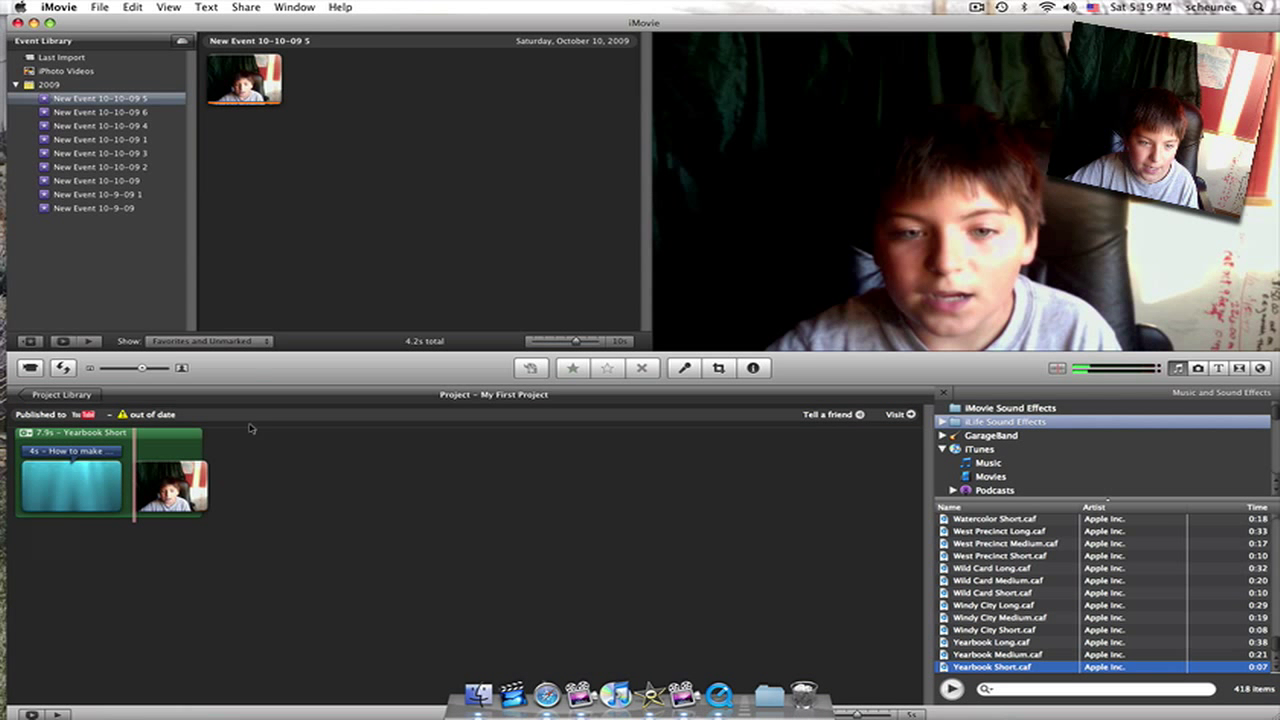
pyautogui.click(193, 441)
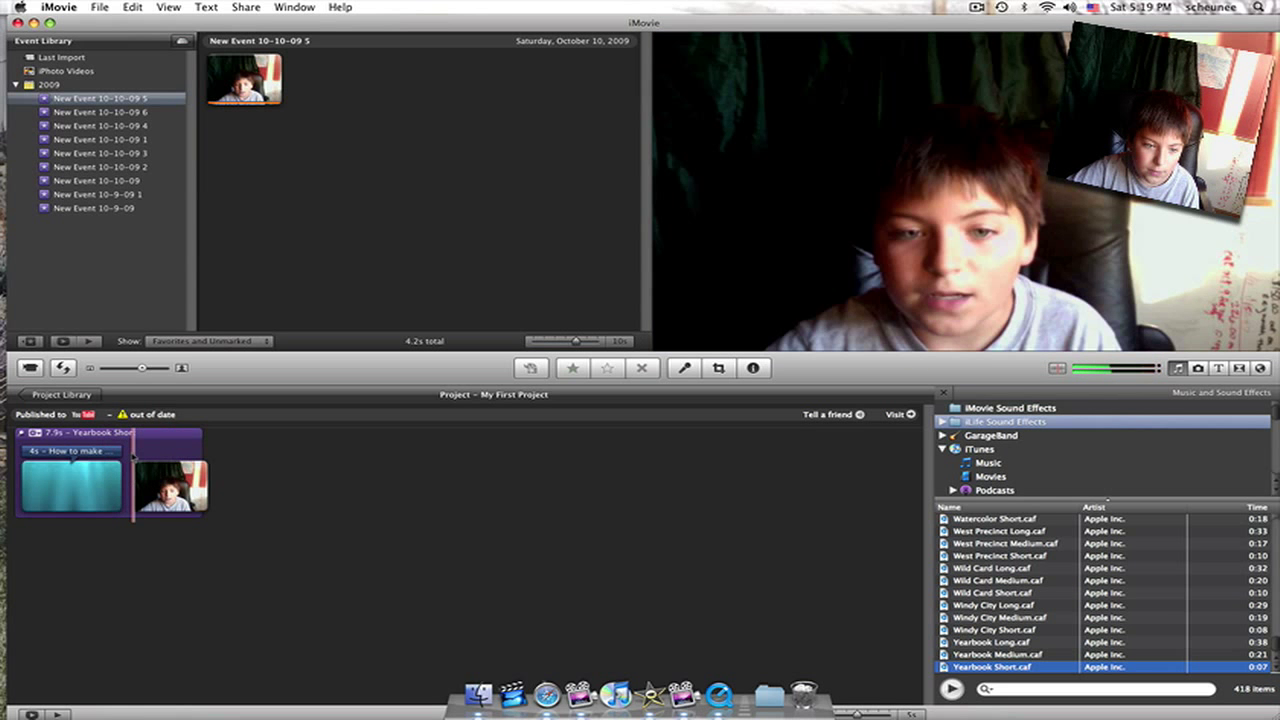
pyautogui.doubleClick(133, 455)
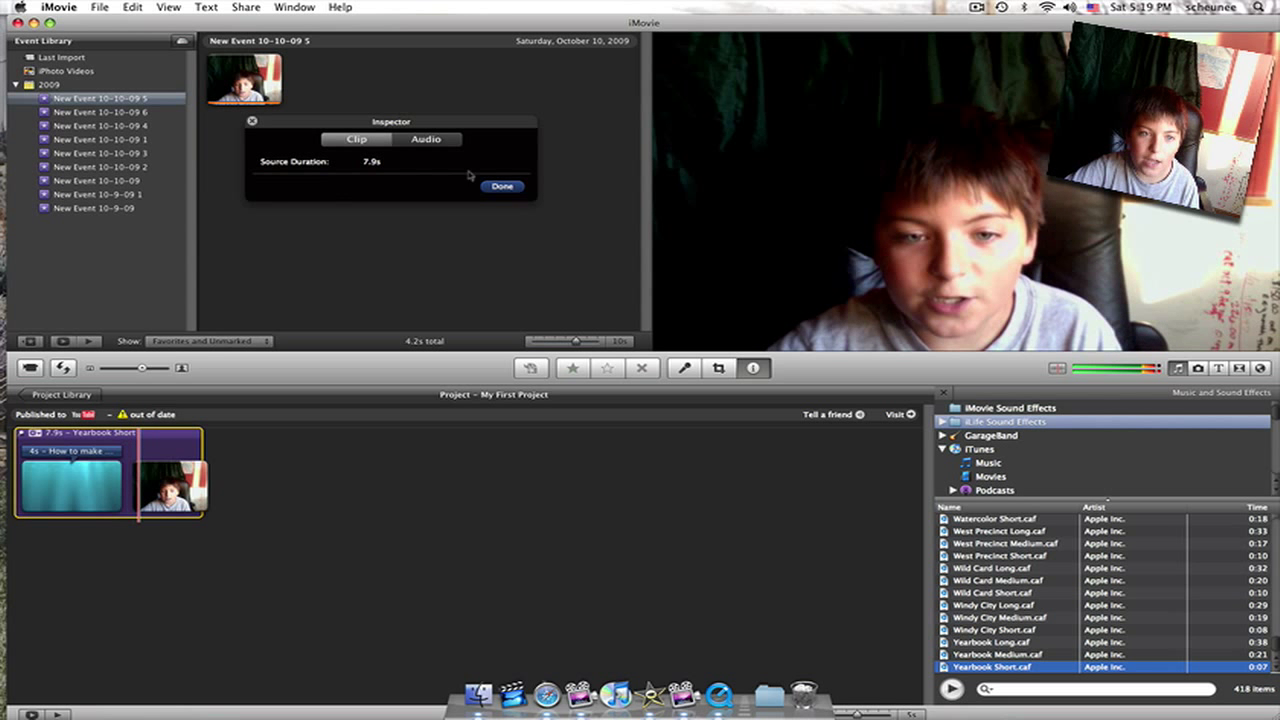
pyautogui.click(430, 139)
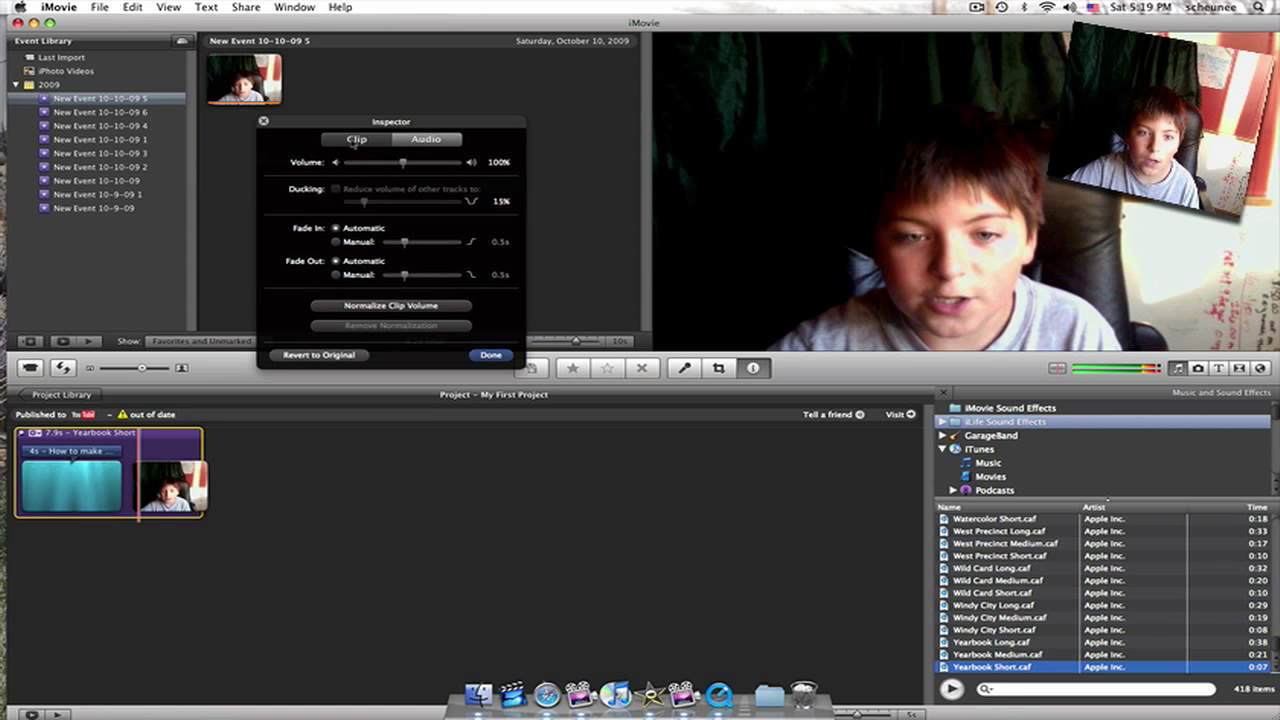
pyautogui.click(355, 140)
pyautogui.click(502, 186)
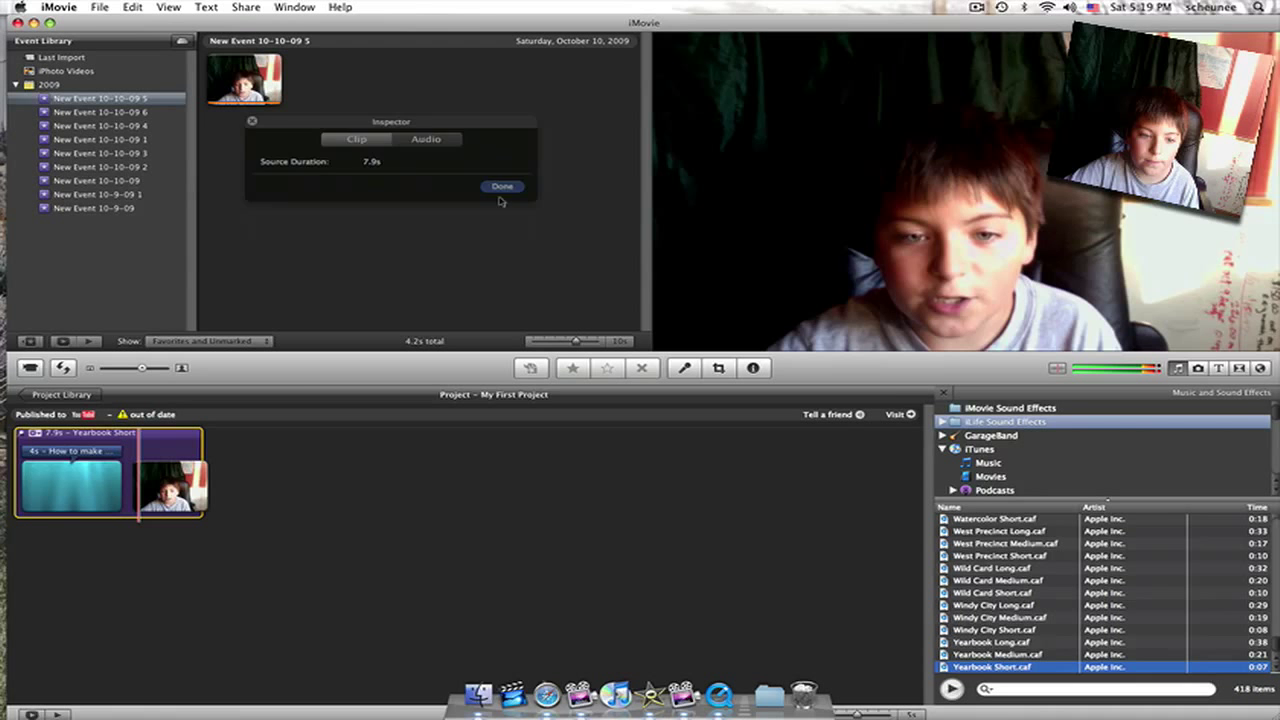
pyautogui.press('\\')
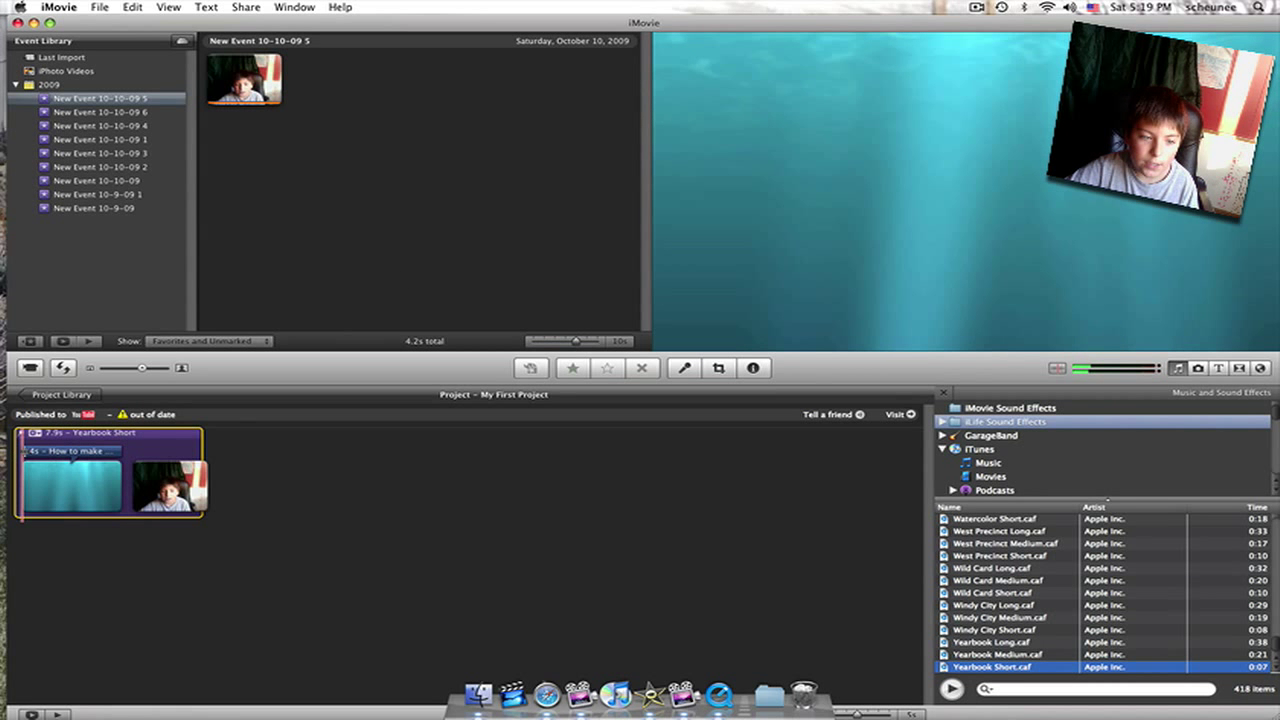
# - Check the underwater title clip's settings and preview the project
pyautogui.click(74, 451)
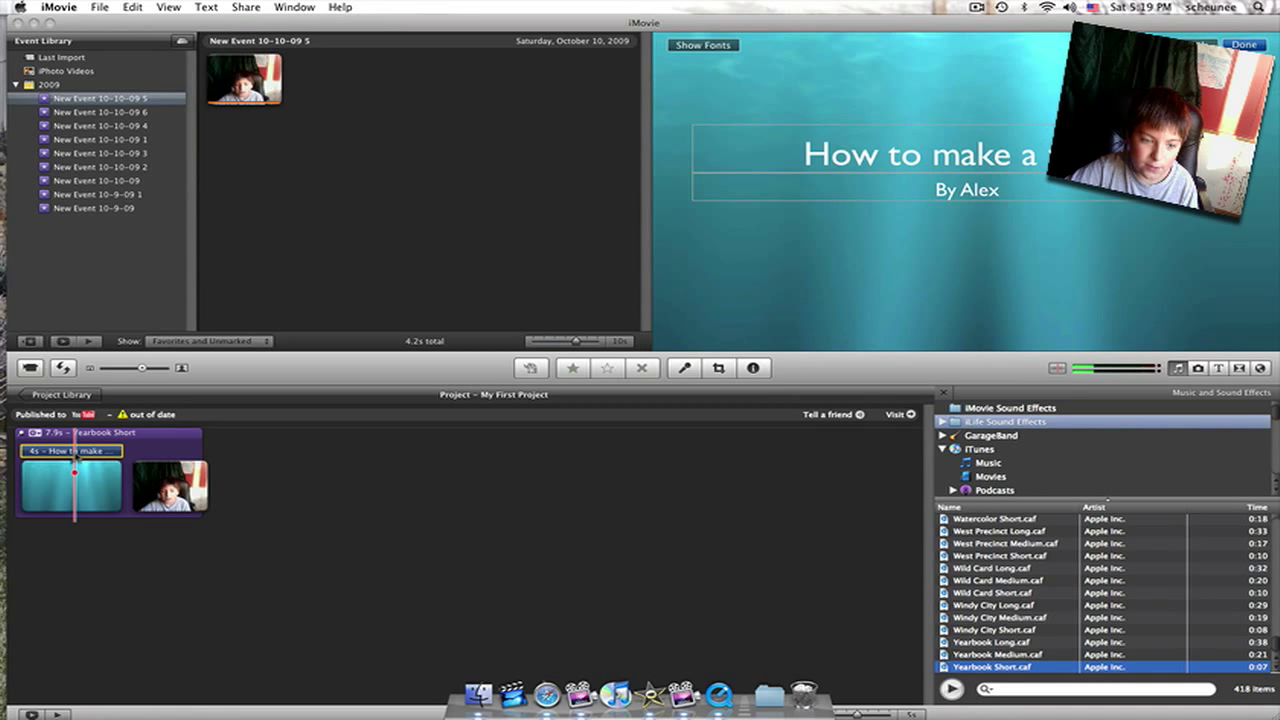
pyautogui.click(61, 500)
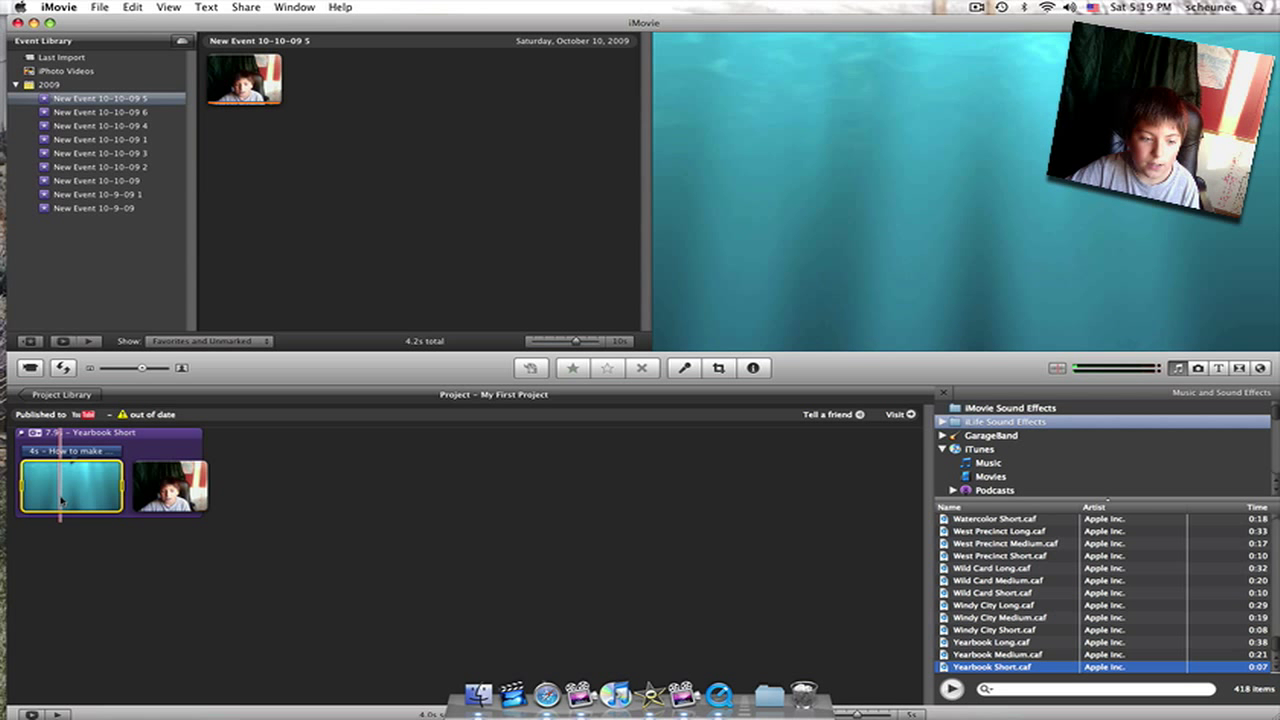
pyautogui.doubleClick(61, 500)
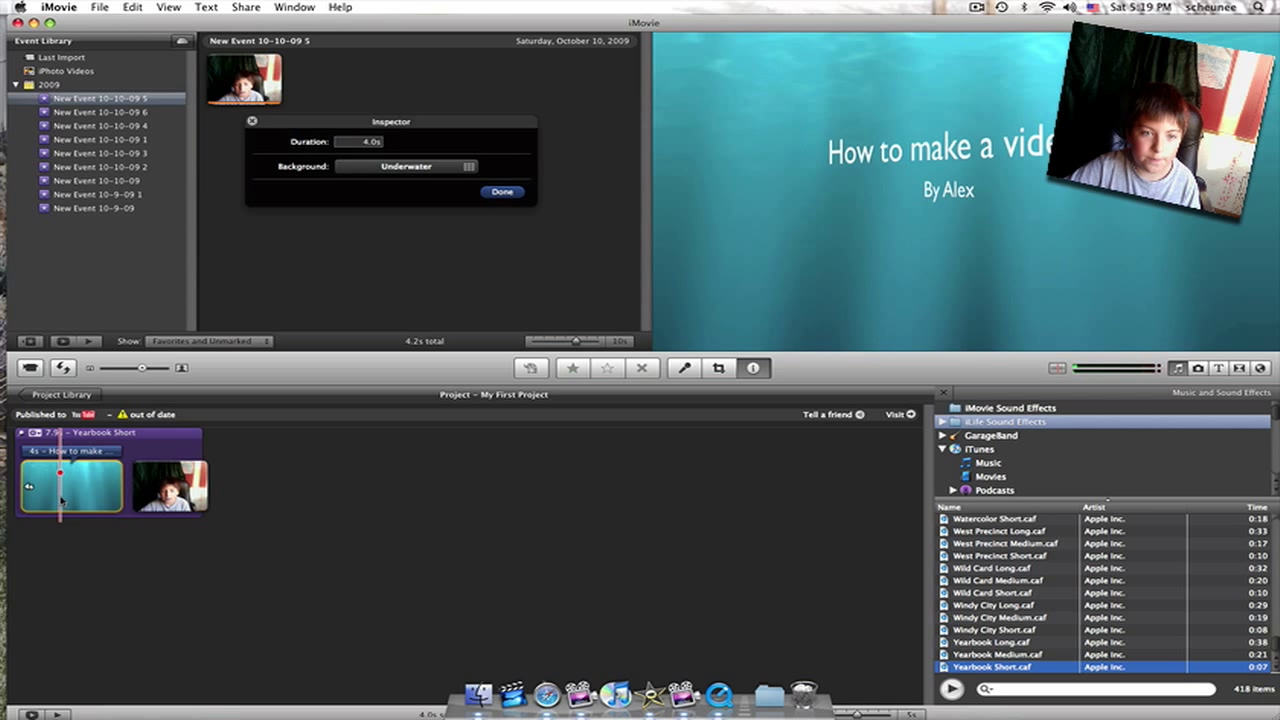
pyautogui.click(503, 192)
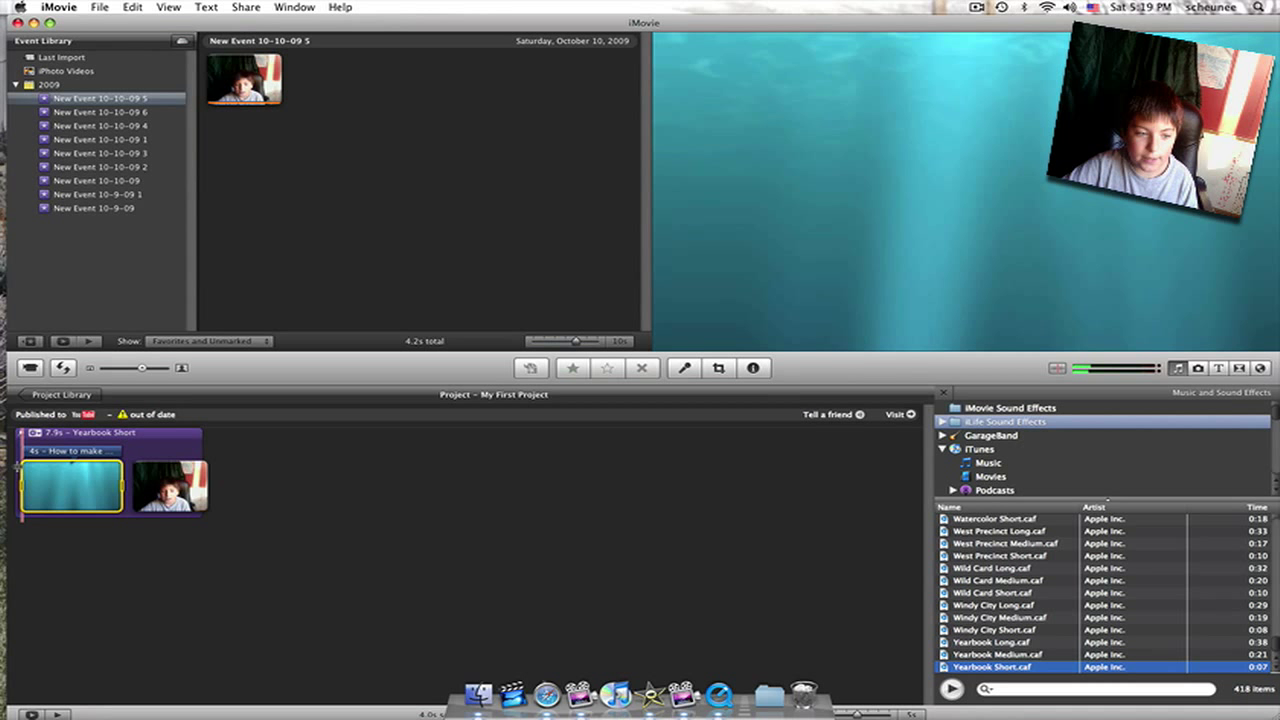
pyautogui.press('space')
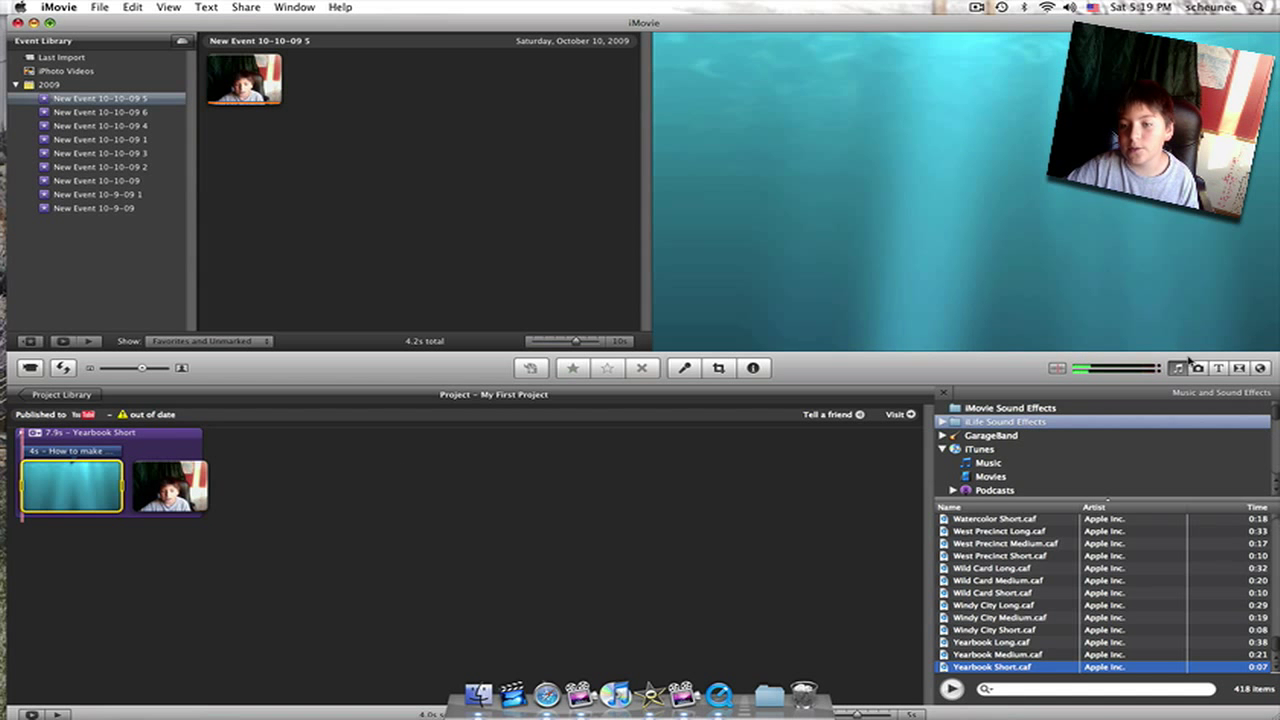
# - Place a transition between the underwater title and webcam clip, then play it back
pyautogui.click(1240, 368)
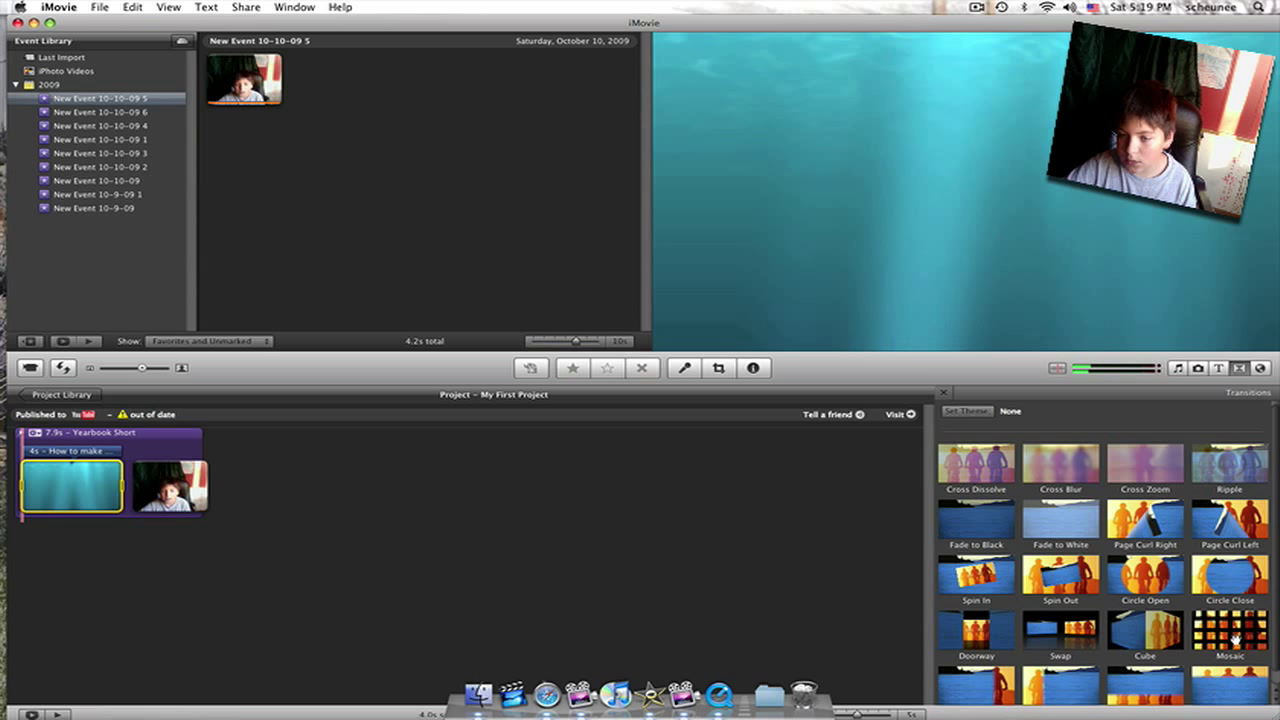
pyautogui.moveTo(1063, 636); pyautogui.dragTo(131, 509)
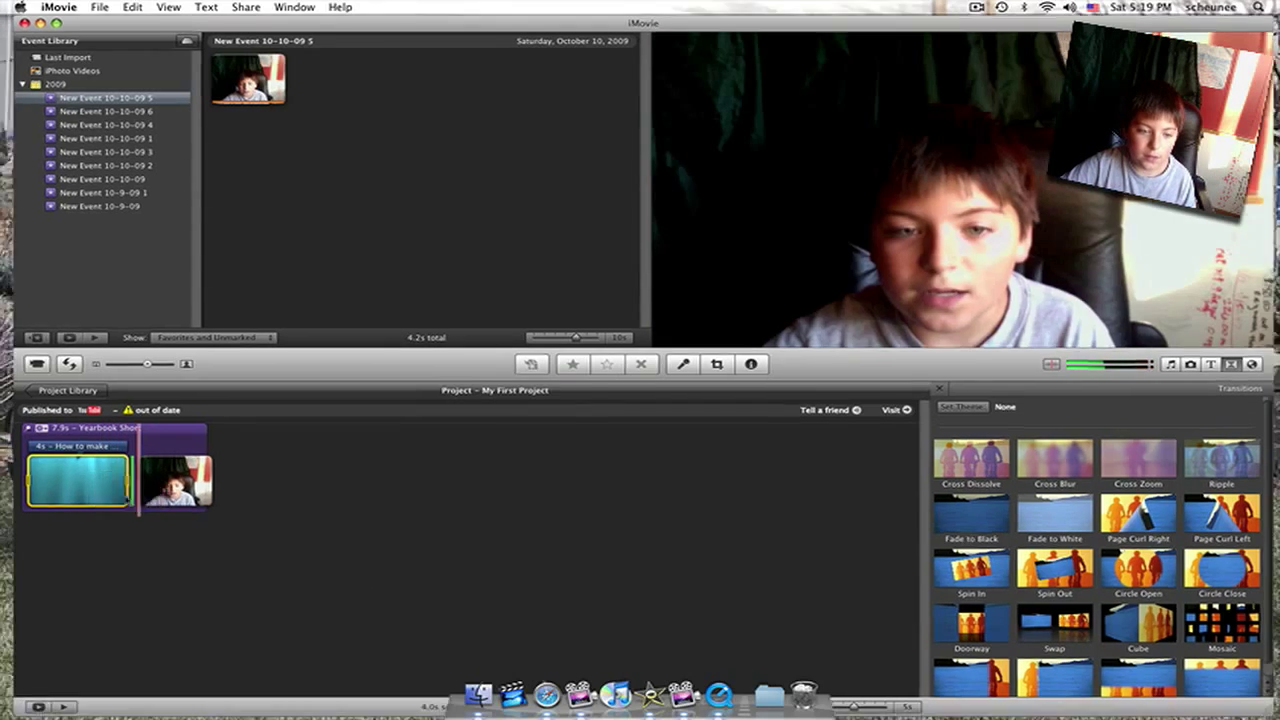
pyautogui.press('F9')
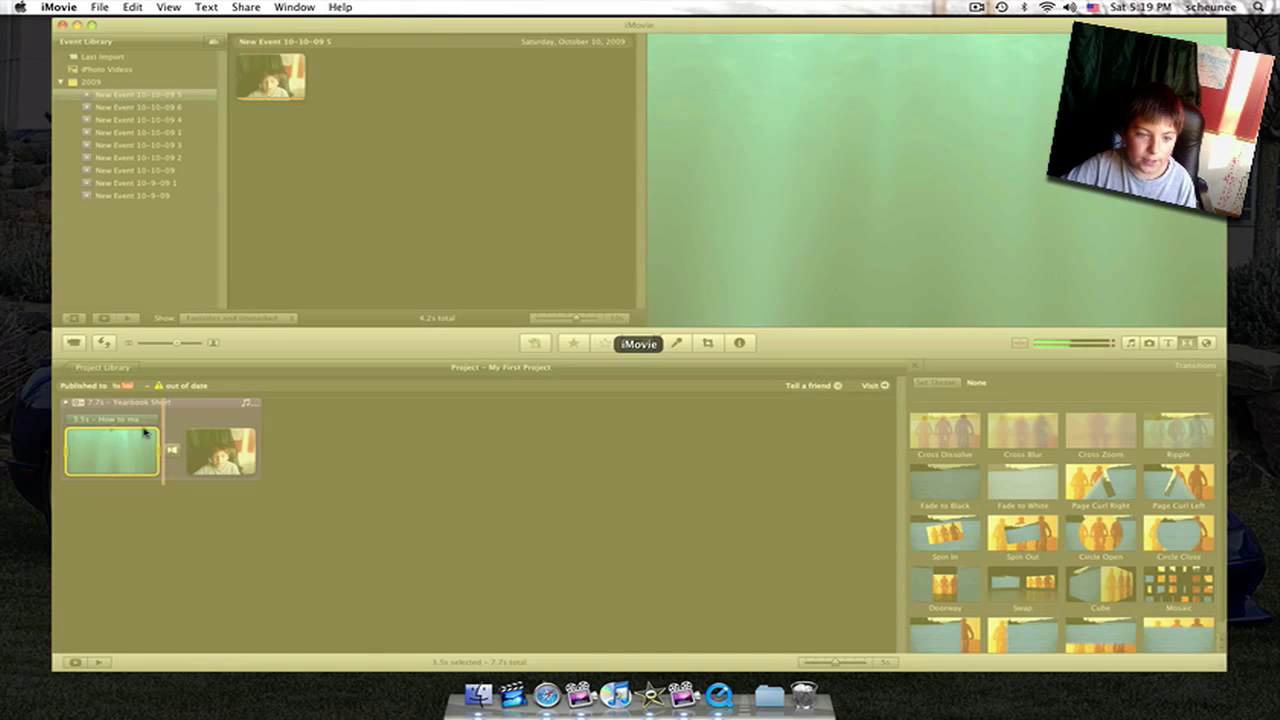
pyautogui.click(145, 432)
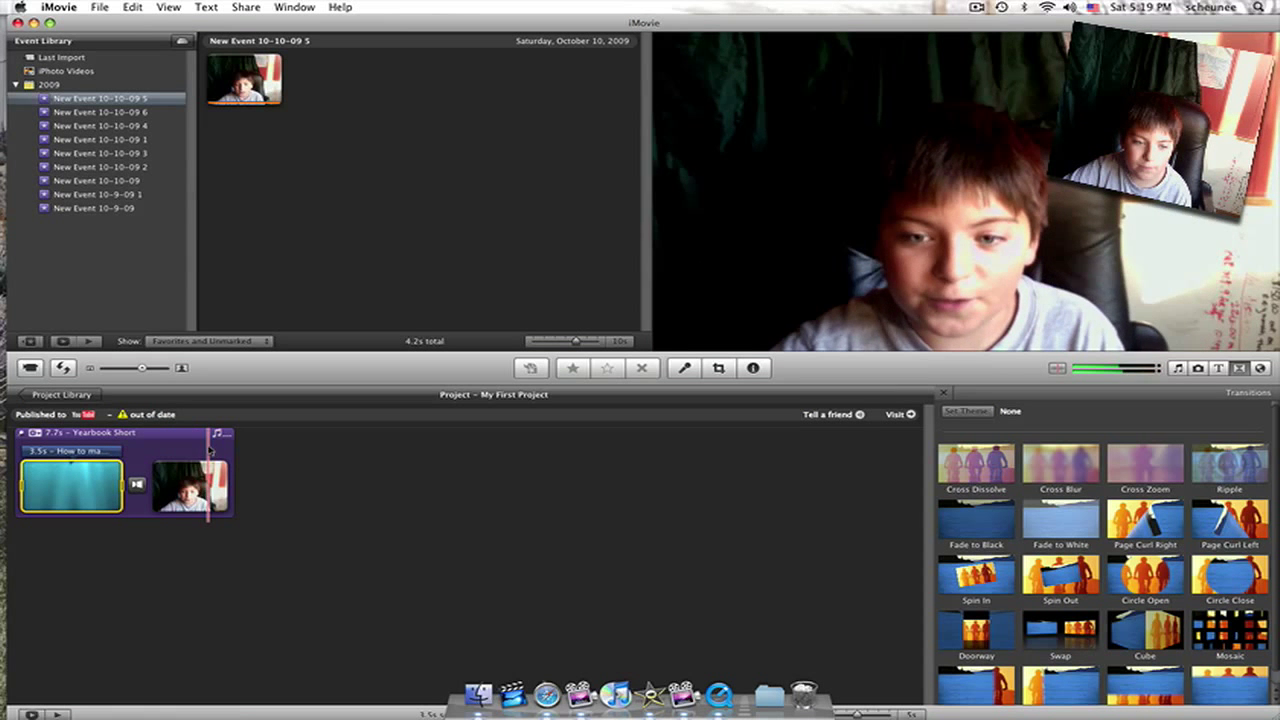
pyautogui.click(108, 450)
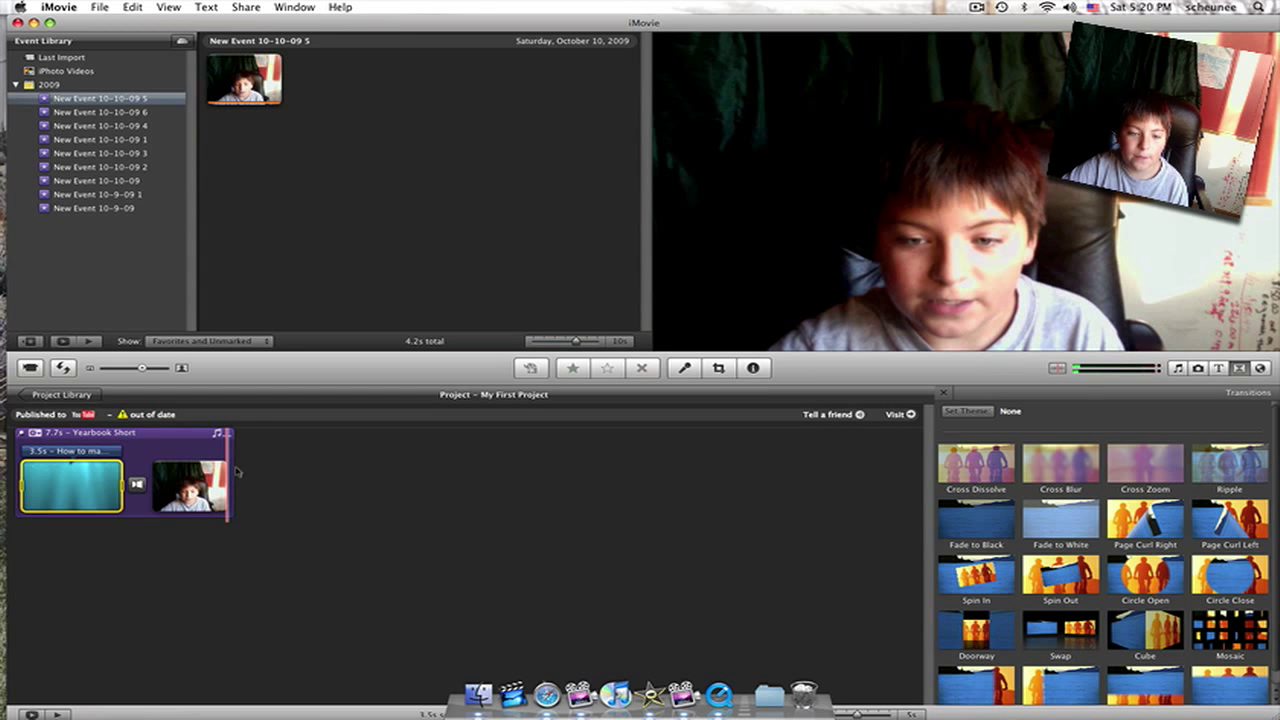
pyautogui.click(190, 486)
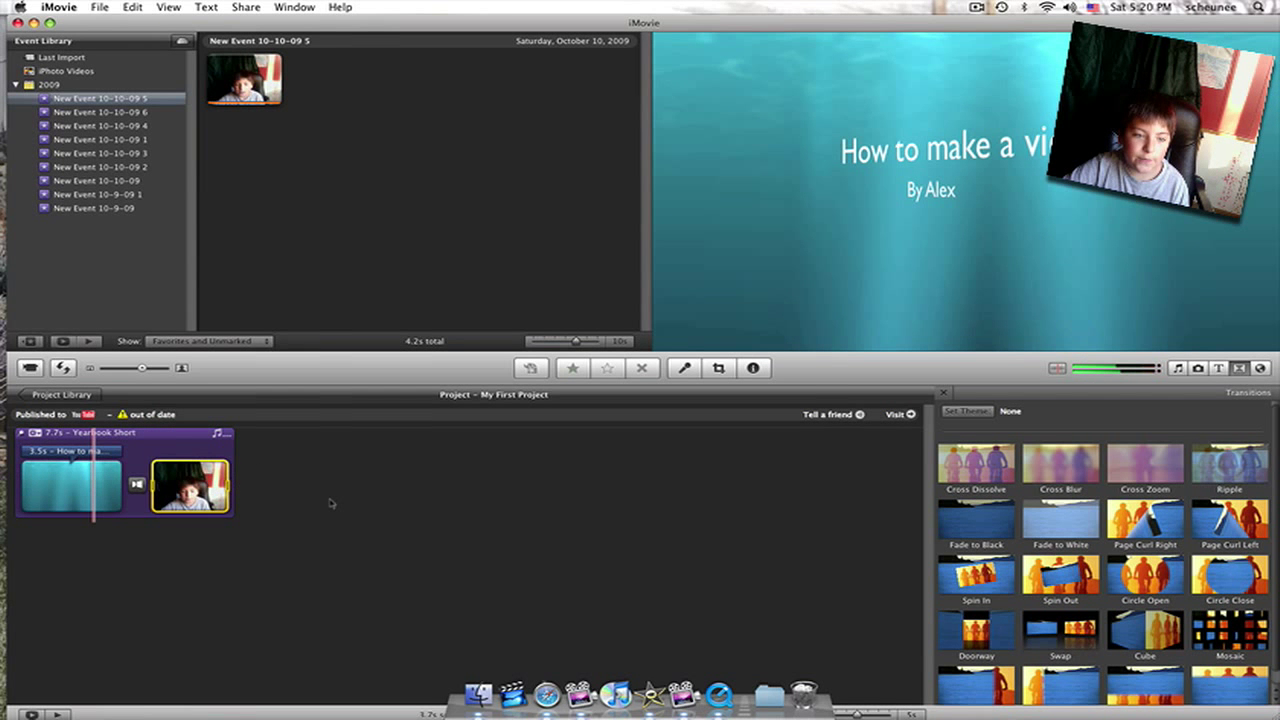
pyautogui.click(331, 503)
pyautogui.click(136, 8)
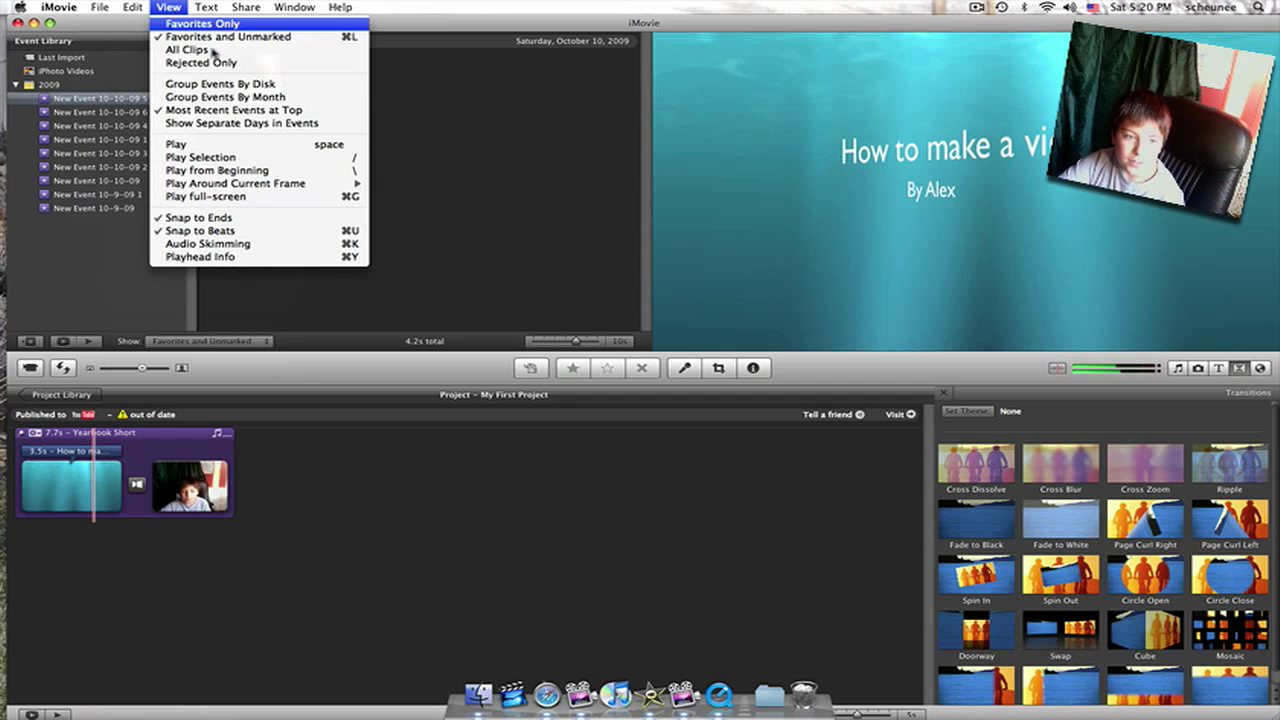
pyautogui.click(359, 515)
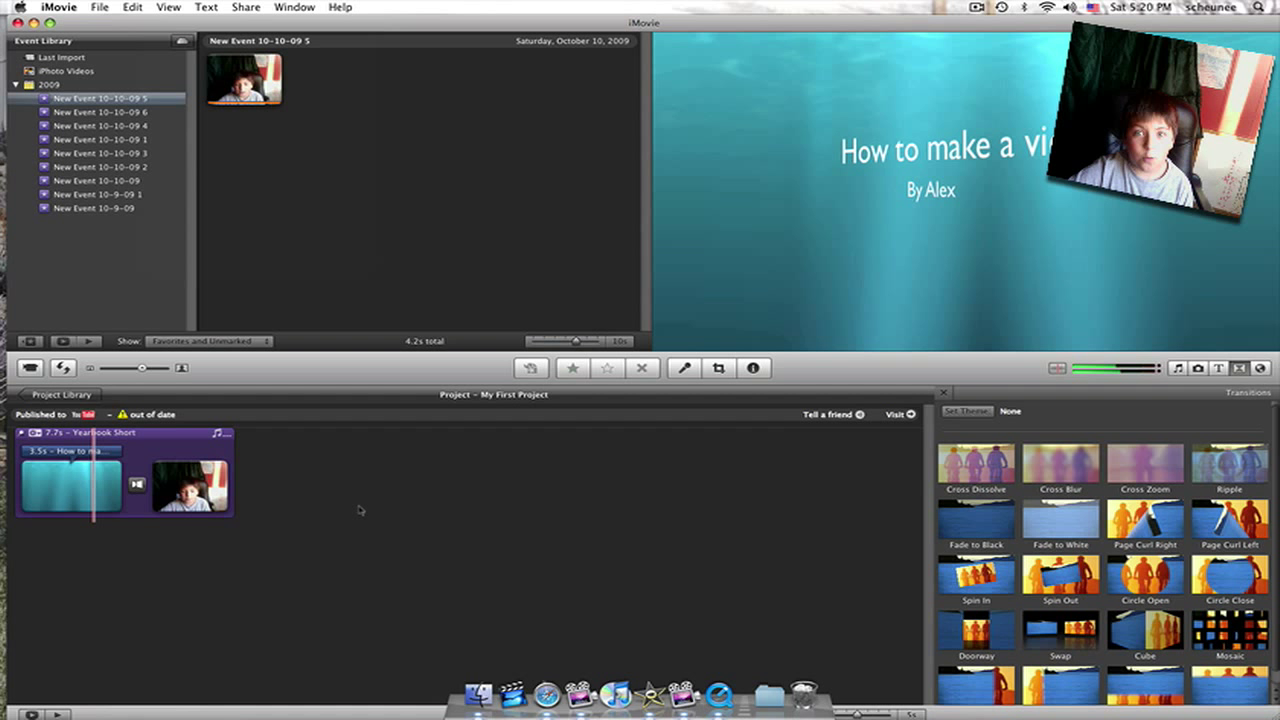